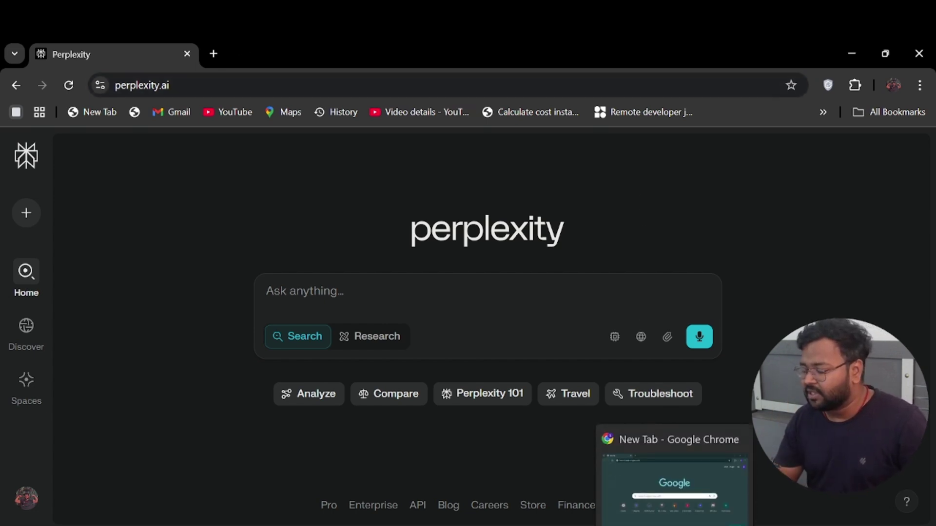
pyautogui.click(675, 488)
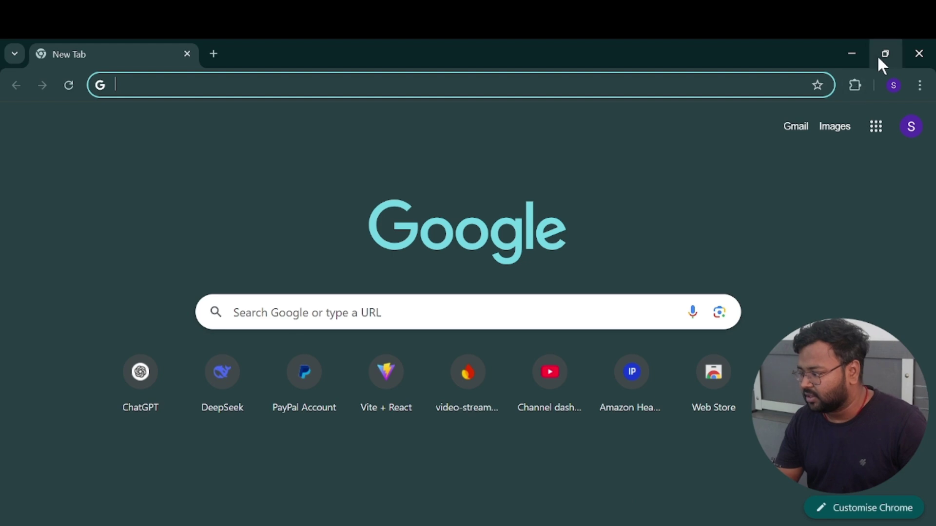
pyautogui.moveTo(881, 58)
pyautogui.click(823, 87)
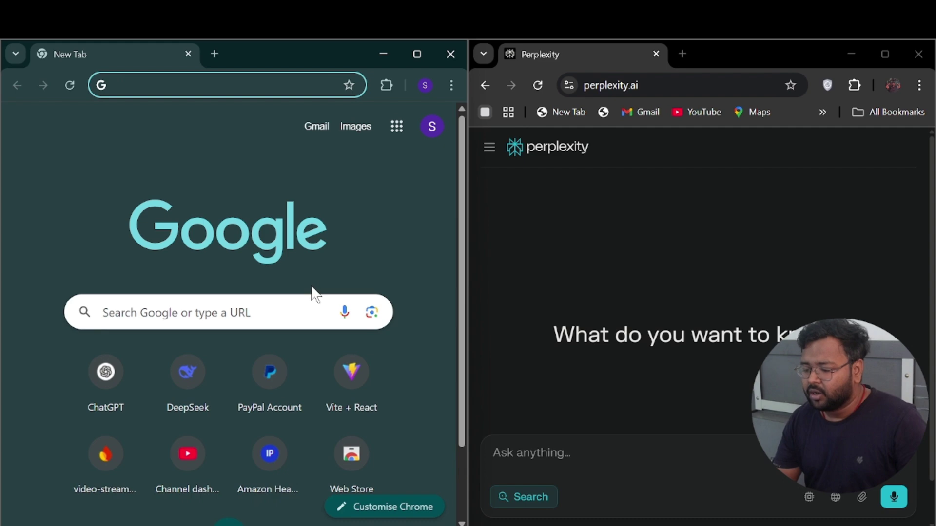
pyautogui.click(417, 53)
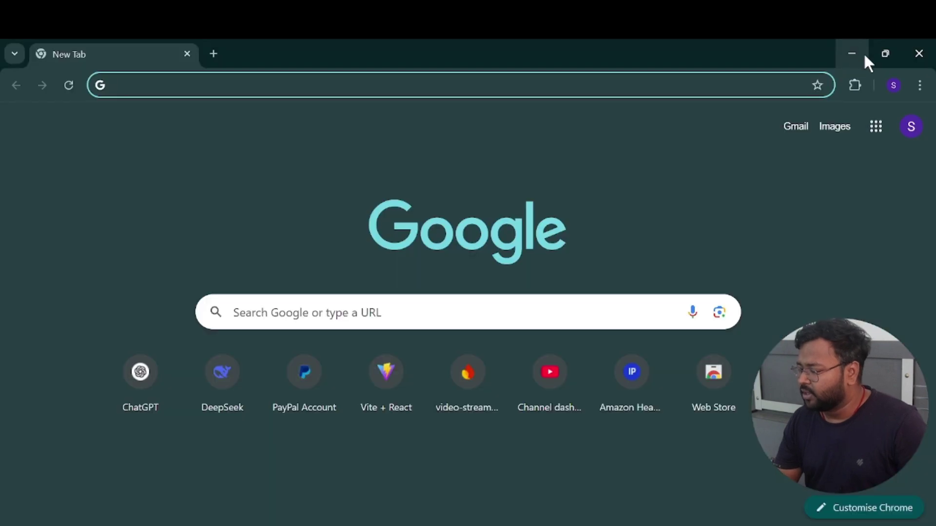
pyautogui.click(644, 525)
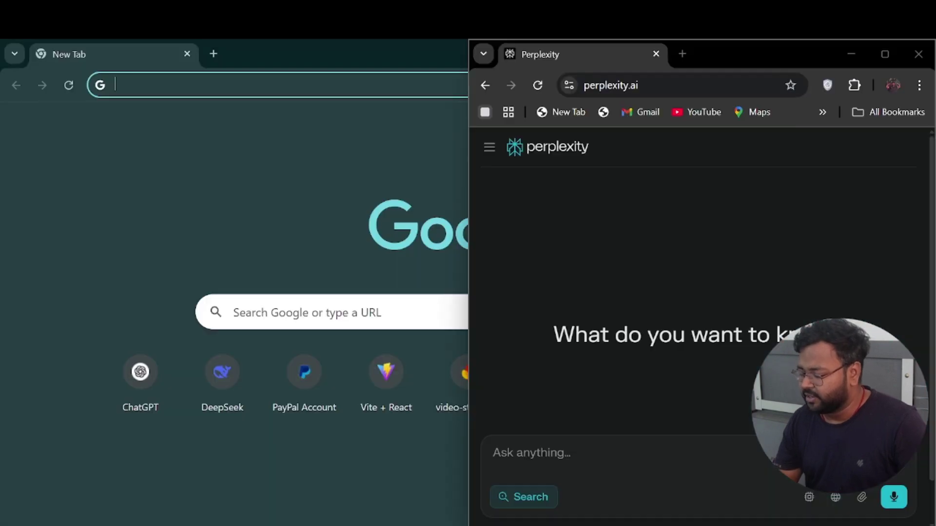
pyautogui.click(883, 53)
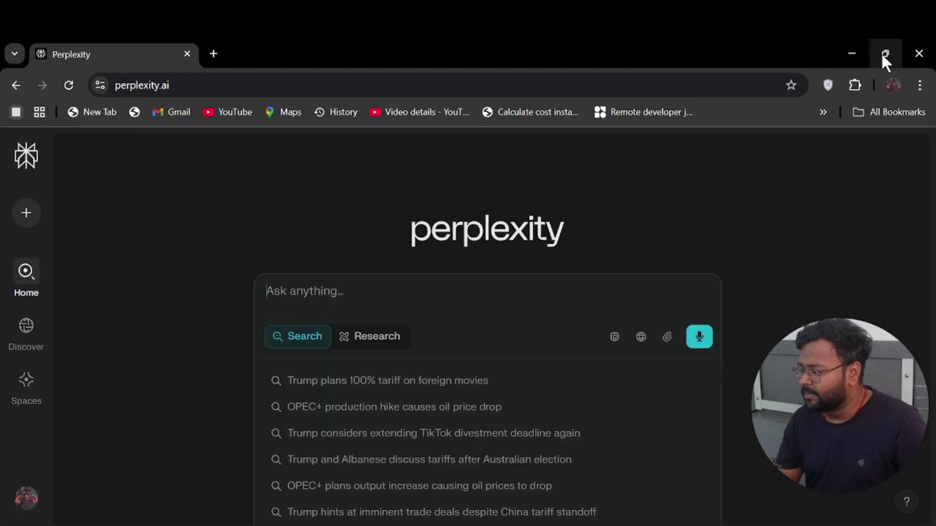
# Step: Tile the Perplexity window on the left half of the desktop, beside the Google window, and dismiss its suggestions
pyautogui.moveTo(882, 51)
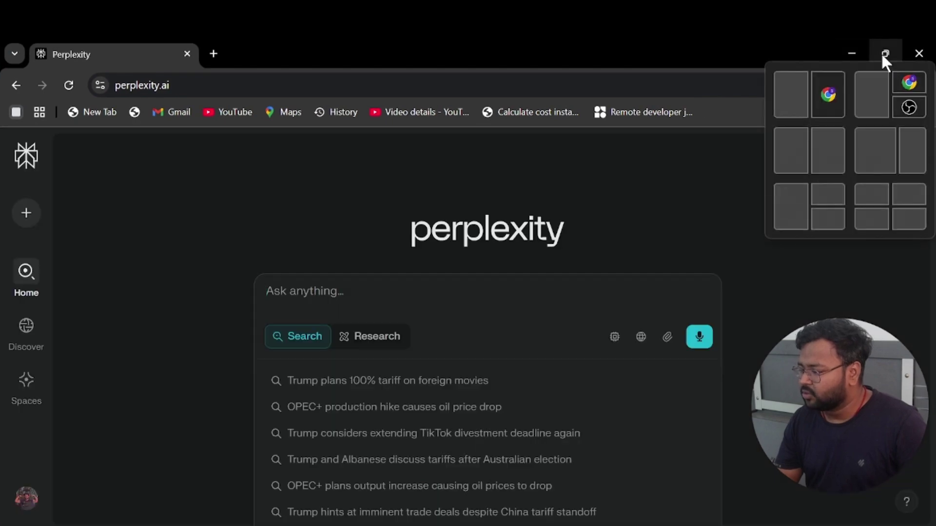
pyautogui.click(803, 92)
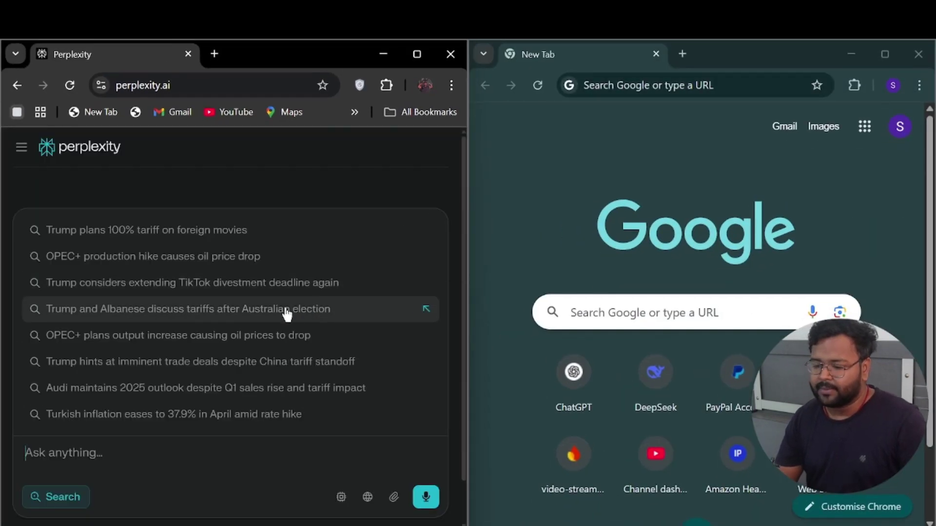
pyautogui.click(386, 178)
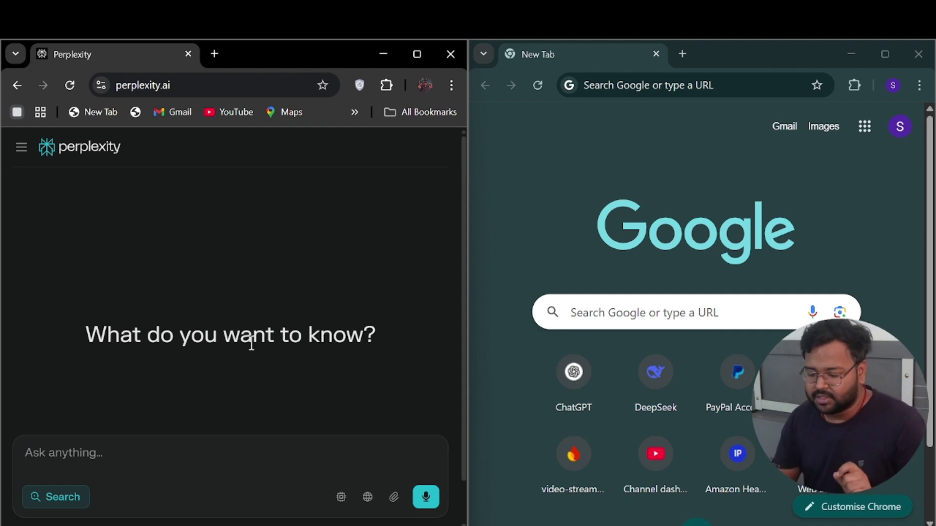
# Step: Enter the query "Data Structure and Algorithms in Java" in Perplexity's question box
pyautogui.click(170, 451)
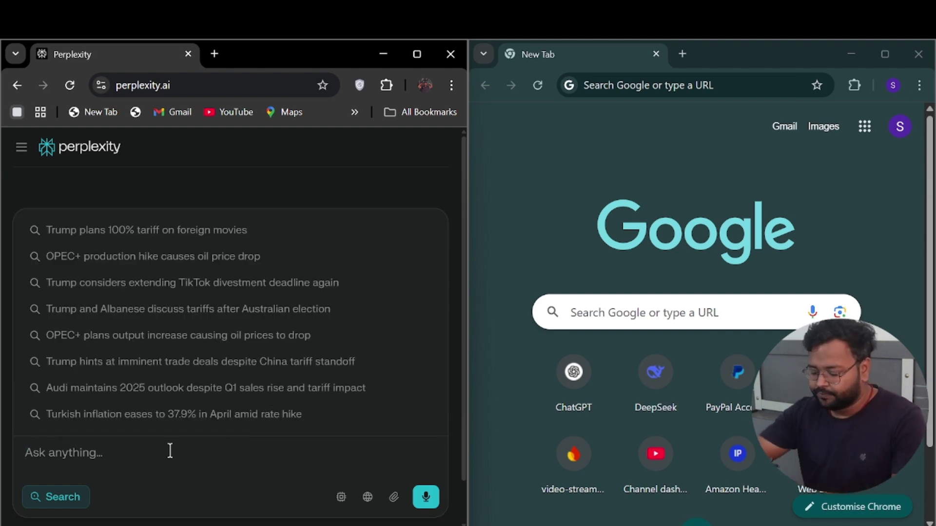
pyautogui.write('Data')
pyautogui.press('BackSpace')
pyautogui.write('t')
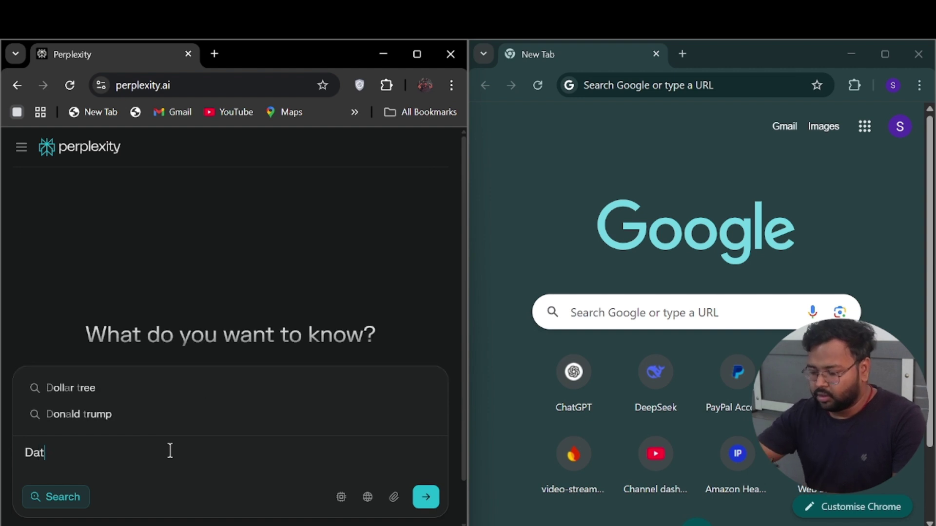
pyautogui.write('a Structu')
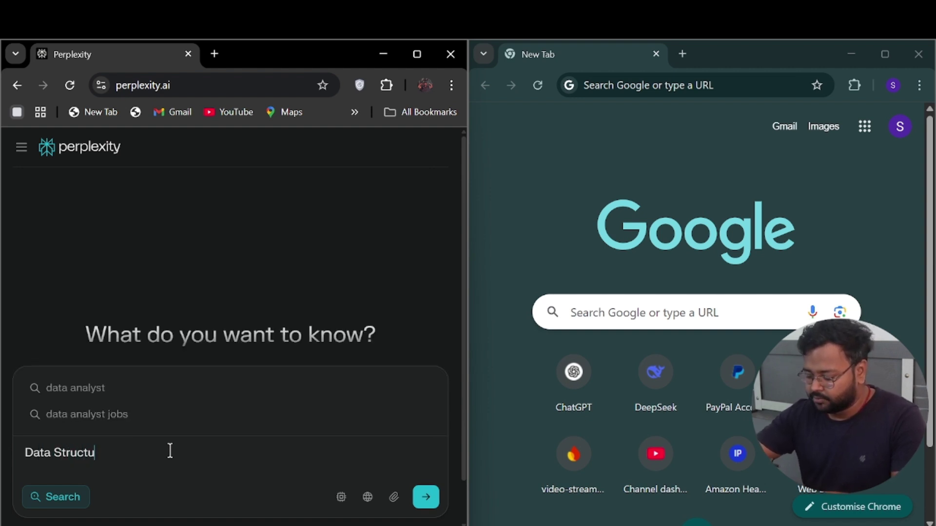
pyautogui.write('re and ')
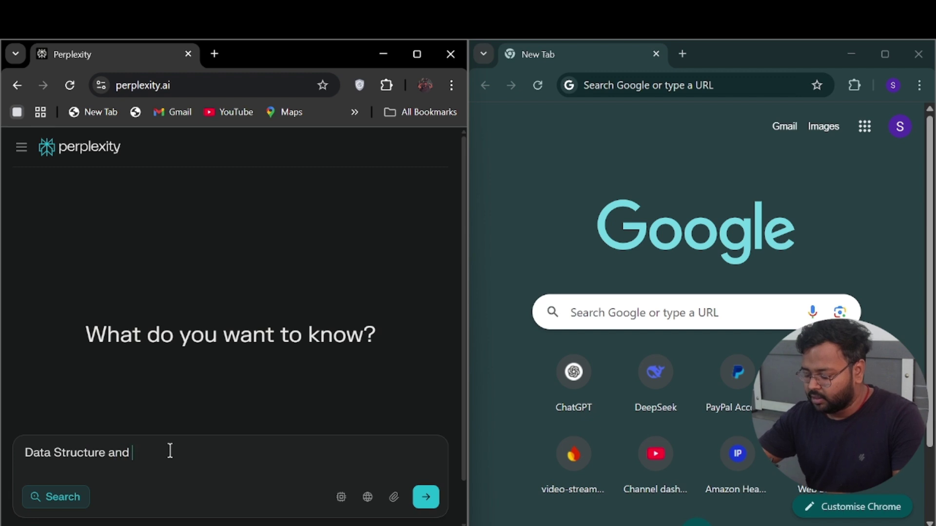
pyautogui.write('Alog')
pyautogui.press('BackSpace')
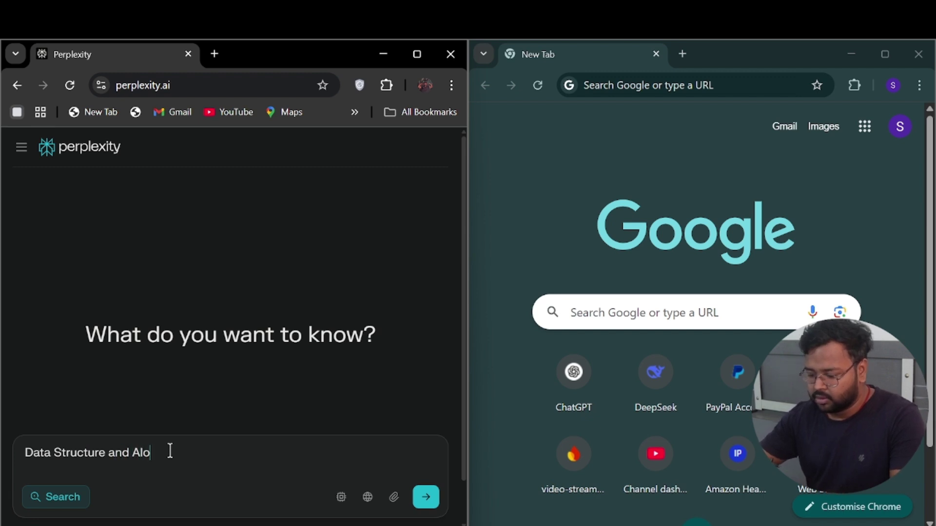
pyautogui.press('BackSpace')
pyautogui.write('l')
pyautogui.press('BackSpace')
pyautogui.write('gorti')
pyautogui.press('BackSpace')
pyautogui.press('BackSpace')
pyautogui.write('ithms in Java')
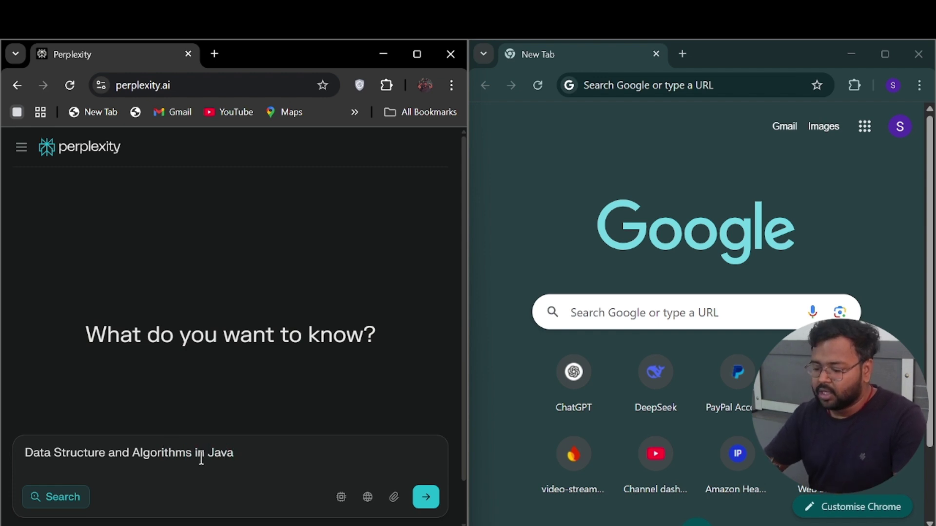
# Step: Copy the Perplexity query, run the same search in Google, and submit the query in Perplexity
pyautogui.hotkey('ctrl', 'a')
pyautogui.hotkey('ctrl', 'c')
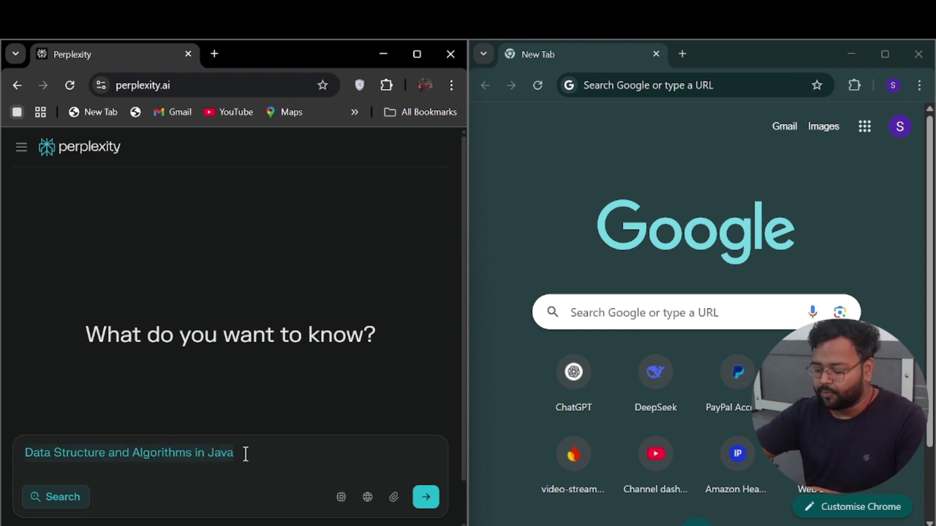
pyautogui.click(661, 316)
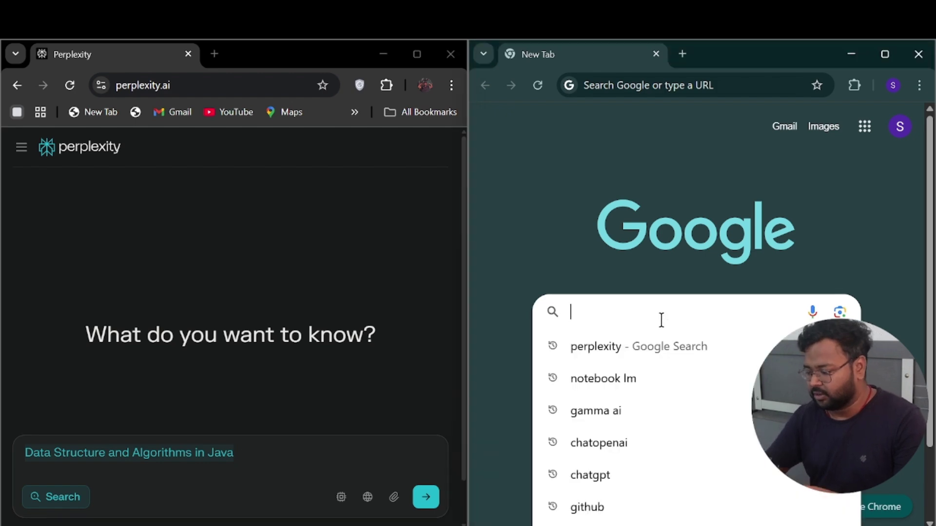
pyautogui.hotkey('ctrl', 'v')
pyautogui.press('Return')
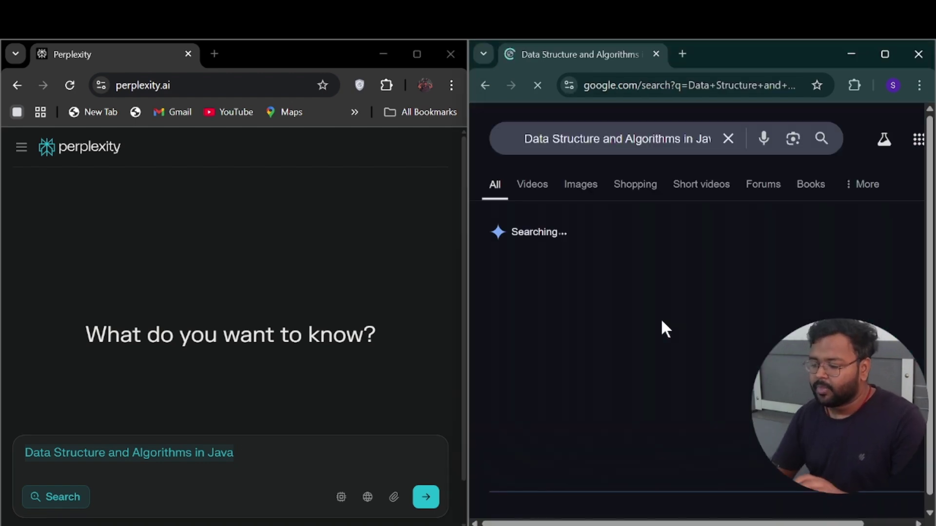
pyautogui.click(426, 497)
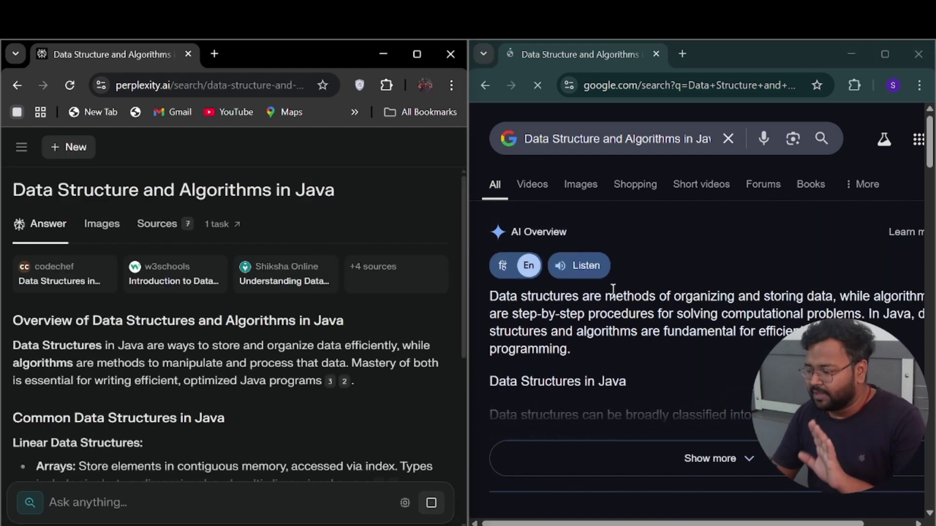
# Step: Examine the Google results, including the featured snippet, article links, videos and course listings
pyautogui.scroll(-10, 613, 289)
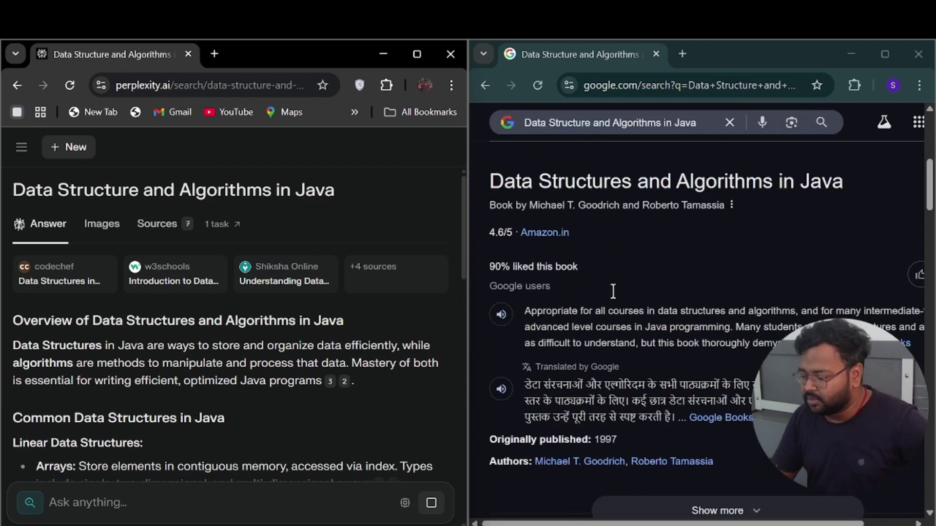
pyautogui.scroll(-6, 612, 291)
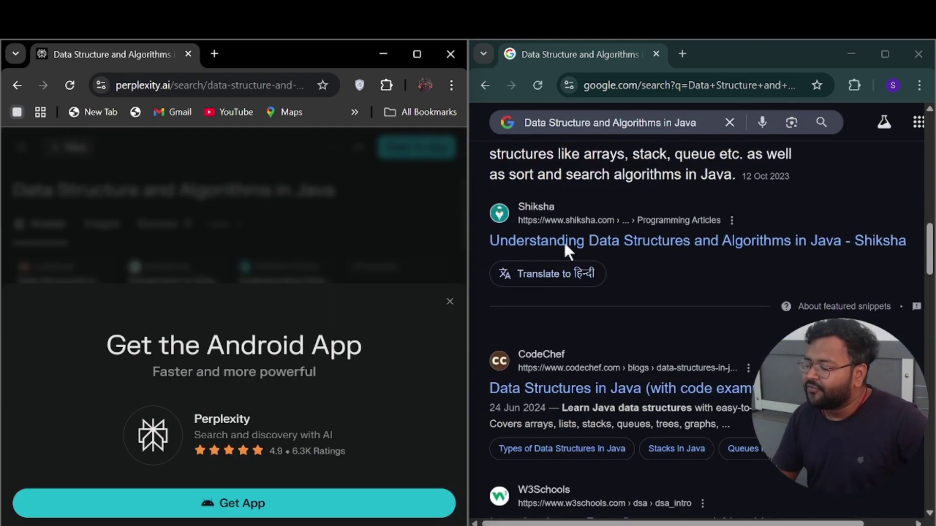
pyautogui.scroll(-2, 629, 335)
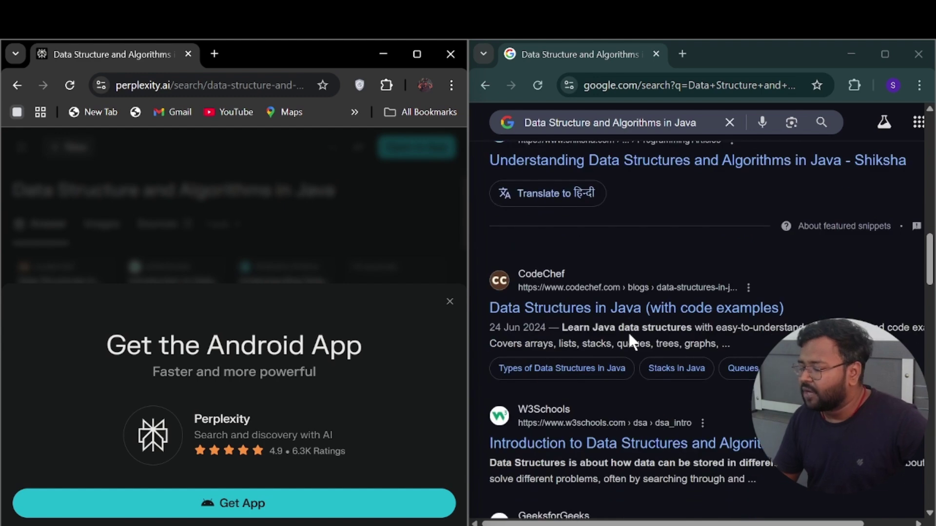
pyautogui.scroll(1, 629, 336)
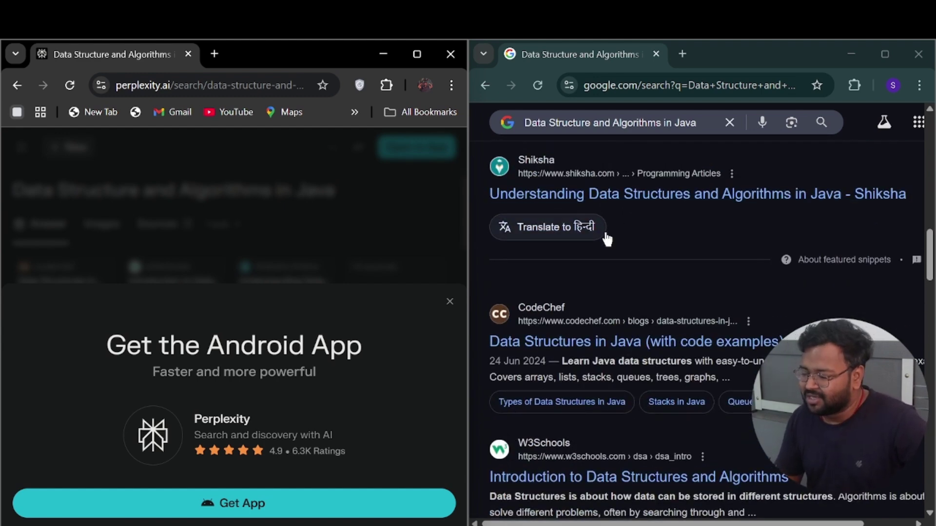
pyautogui.scroll(-2, 606, 236)
pyautogui.scroll(-3, 605, 299)
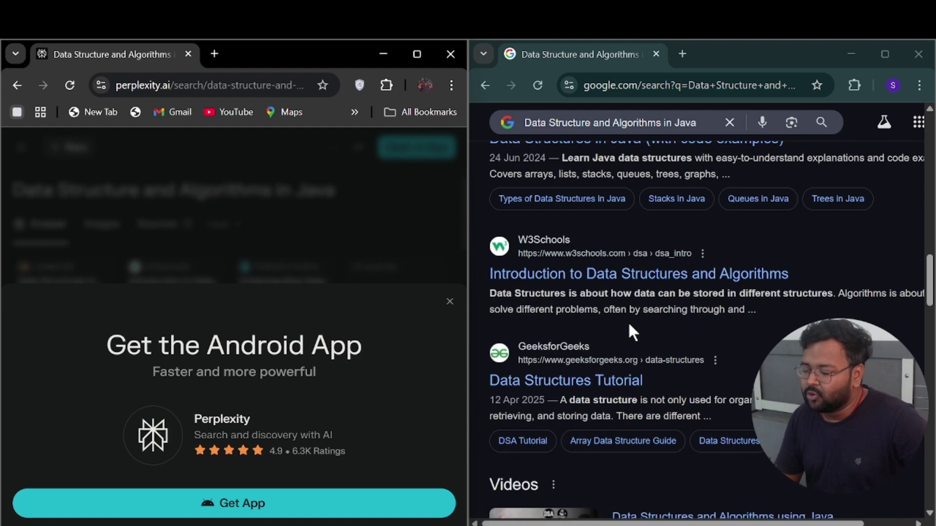
pyautogui.scroll(-11, 586, 295)
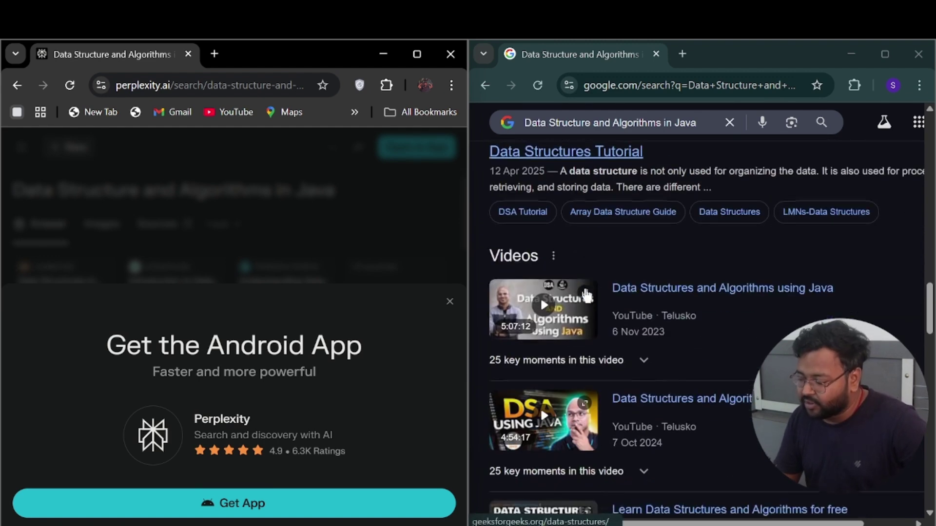
pyautogui.scroll(-1, 590, 293)
pyautogui.scroll(2, 593, 209)
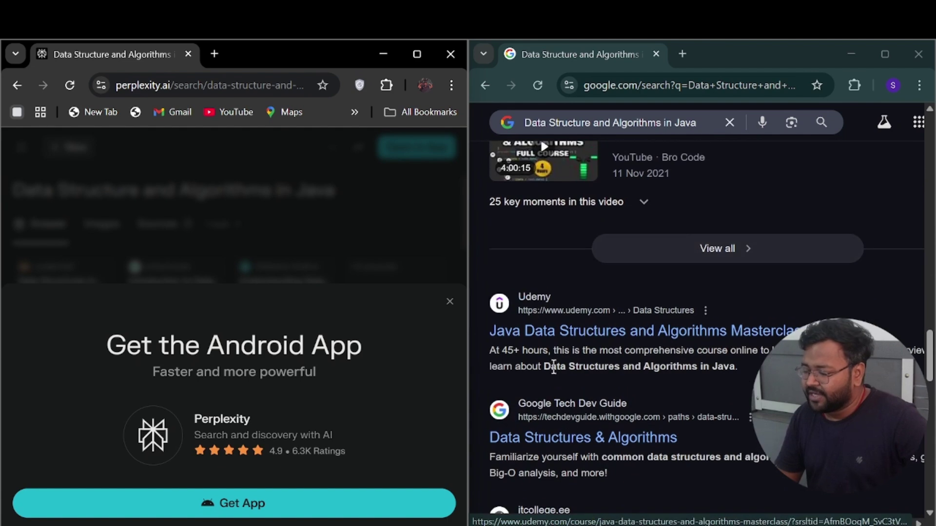
pyautogui.scroll(-2, 575, 341)
pyautogui.scroll(-1, 612, 356)
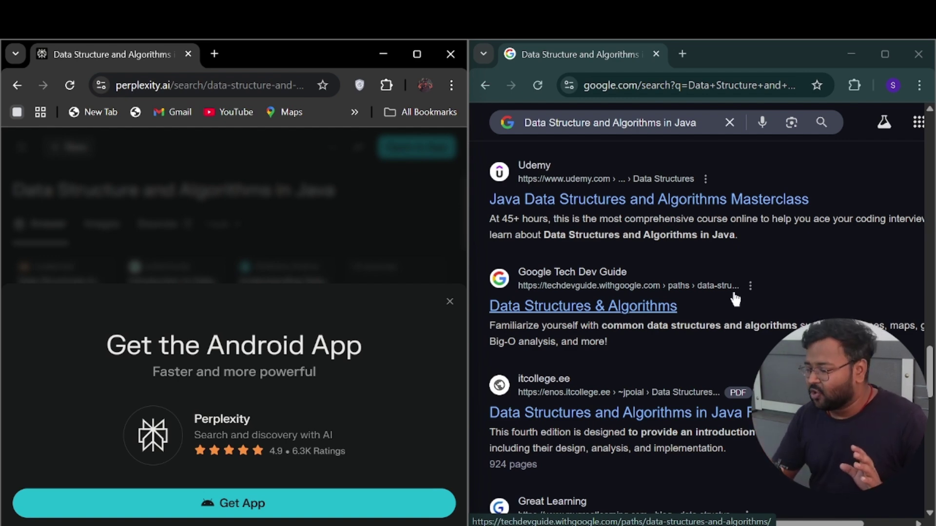
pyautogui.scroll(2, 736, 299)
pyautogui.scroll(10, 734, 299)
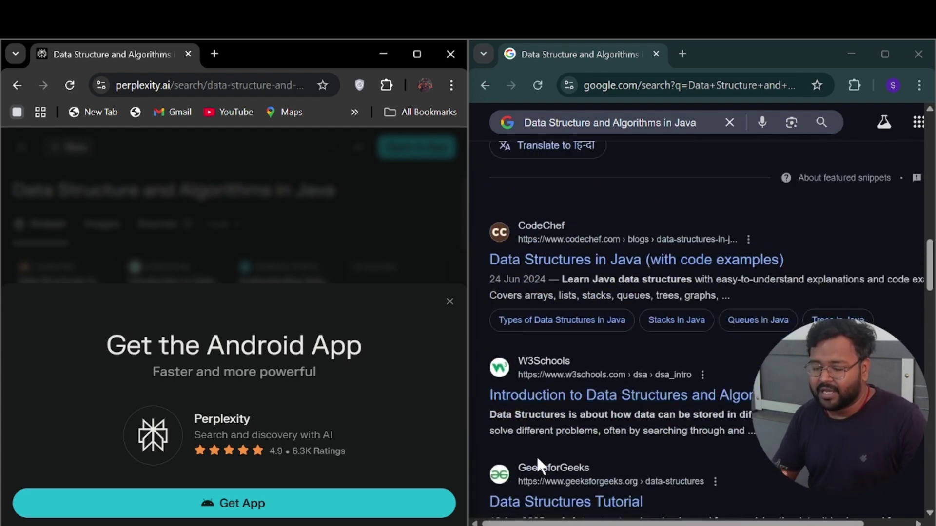
# Step: Open the CodeChef result "Data Structures in Java (with code examples)" and view the article's contents list
pyautogui.click(534, 261)
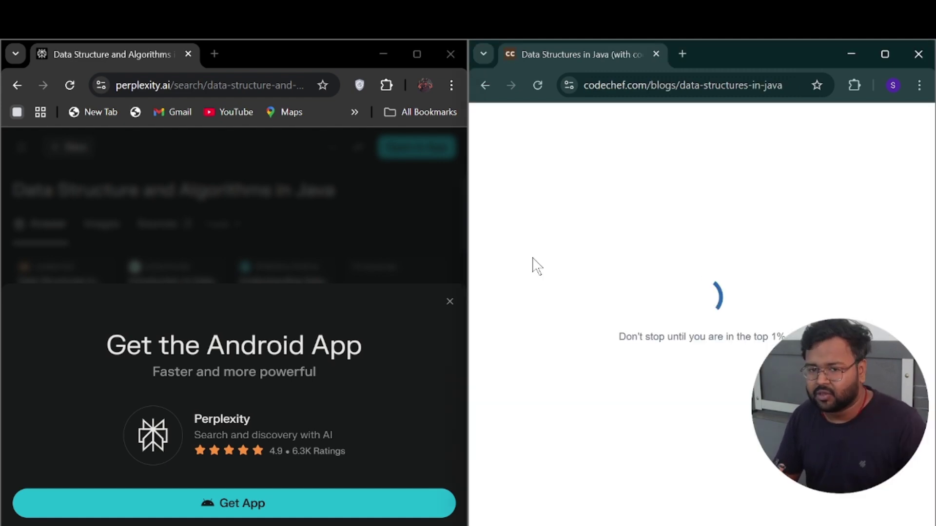
pyautogui.scroll(-2, 602, 312)
pyautogui.scroll(-3, 602, 312)
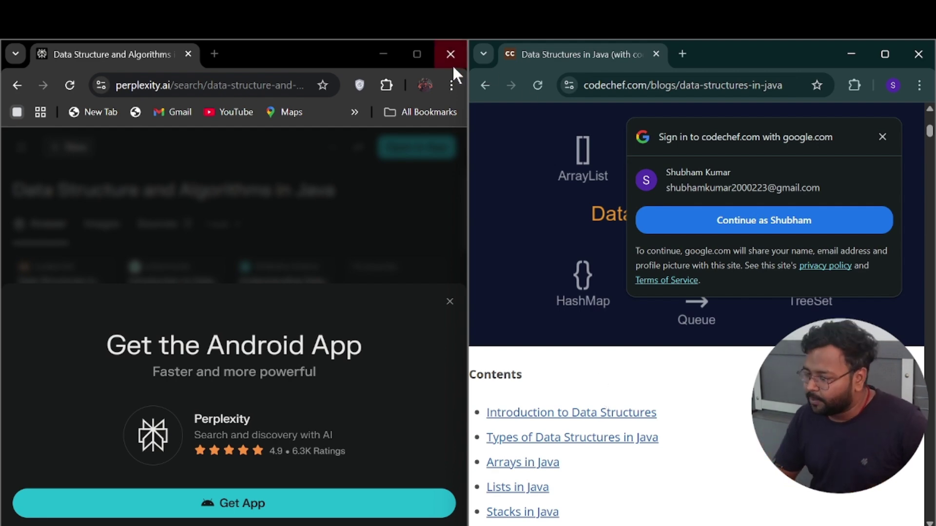
# Step: Maximize the Perplexity window and examine the source cards above the generated answer
pyautogui.click(417, 54)
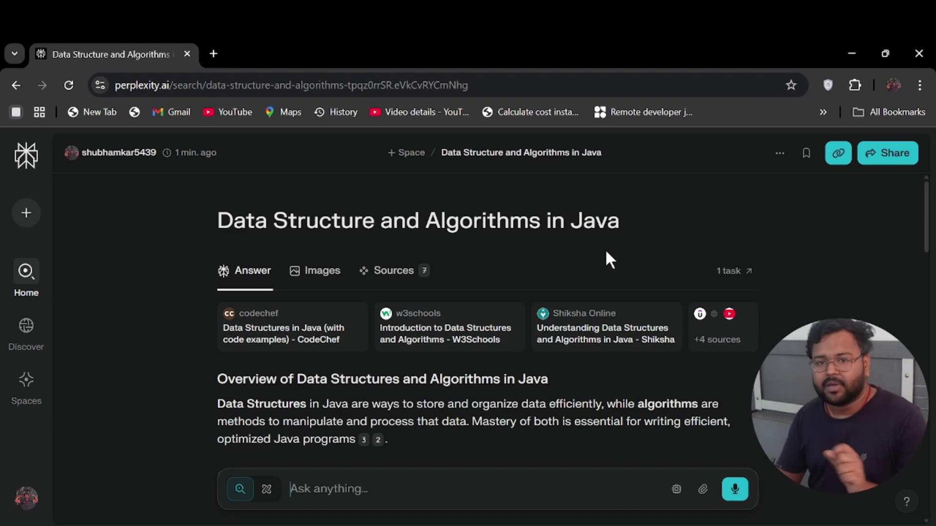
pyautogui.scroll(-1, 516, 298)
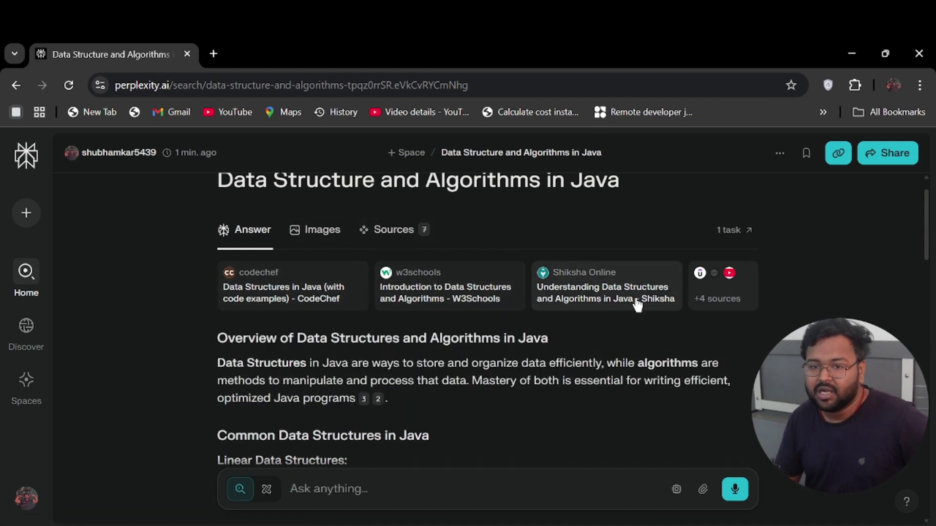
pyautogui.moveTo(637, 305)
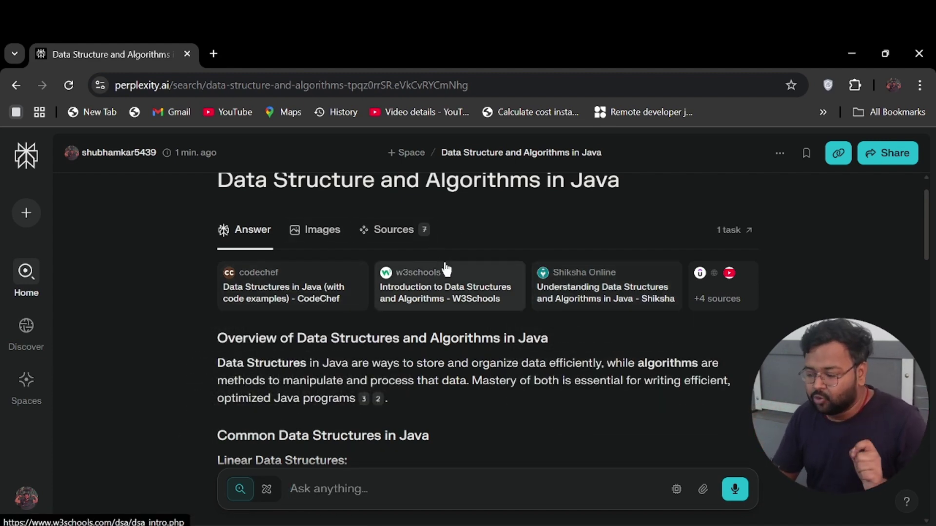
# Step: Open the full list of sources behind the Perplexity answer, review it, and return to the answer
pyautogui.click(719, 300)
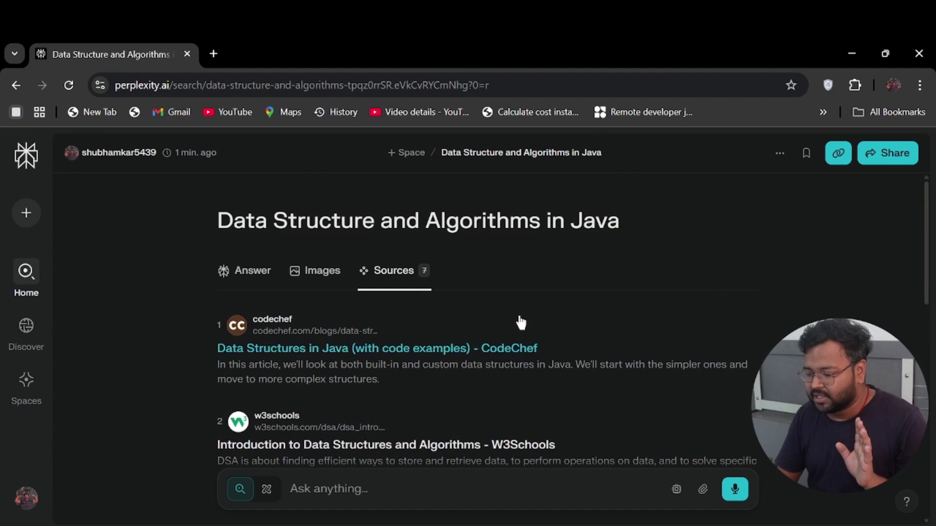
pyautogui.scroll(-3, 516, 312)
pyautogui.scroll(-8, 520, 323)
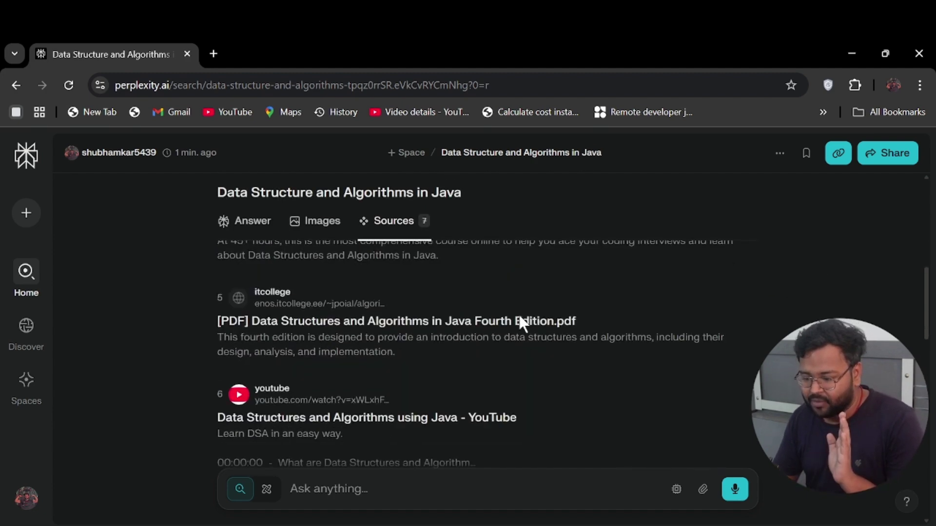
pyautogui.click(263, 224)
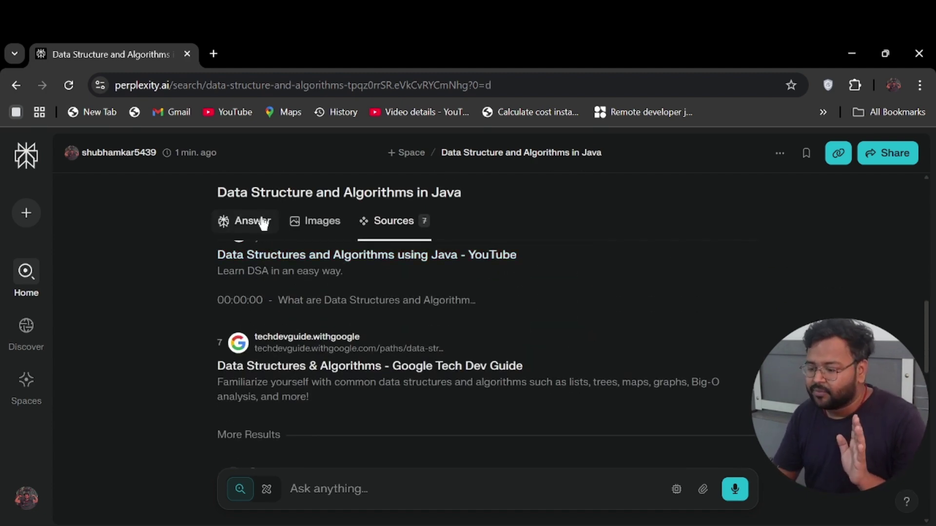
# Step: Preview the W3Schools source card, and read the generated answer from the overview through the algorithms sections to the summary table
pyautogui.moveTo(428, 345)
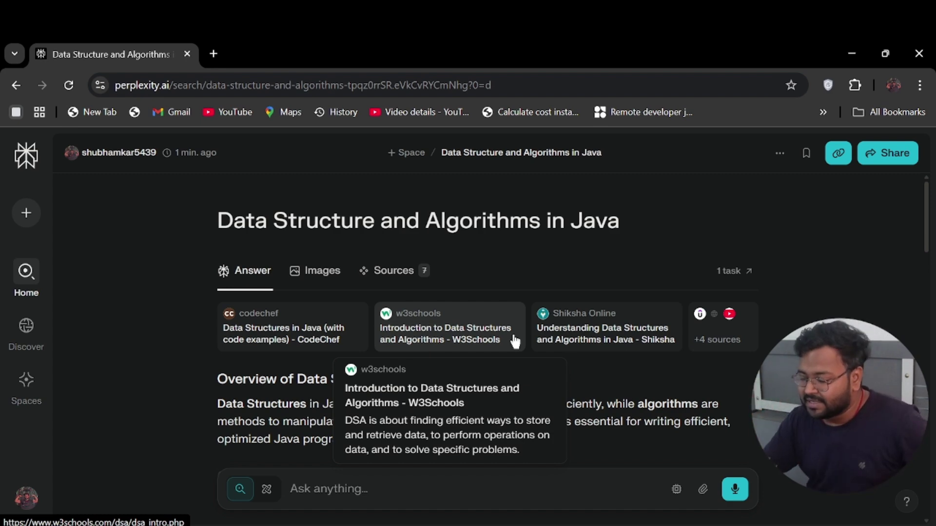
pyautogui.scroll(-2, 513, 332)
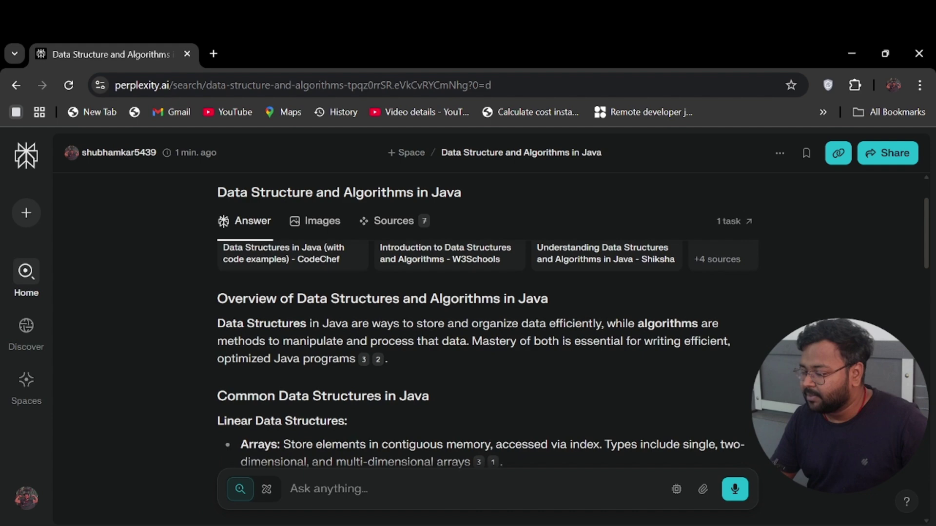
pyautogui.hotkey('ctrl', '+')
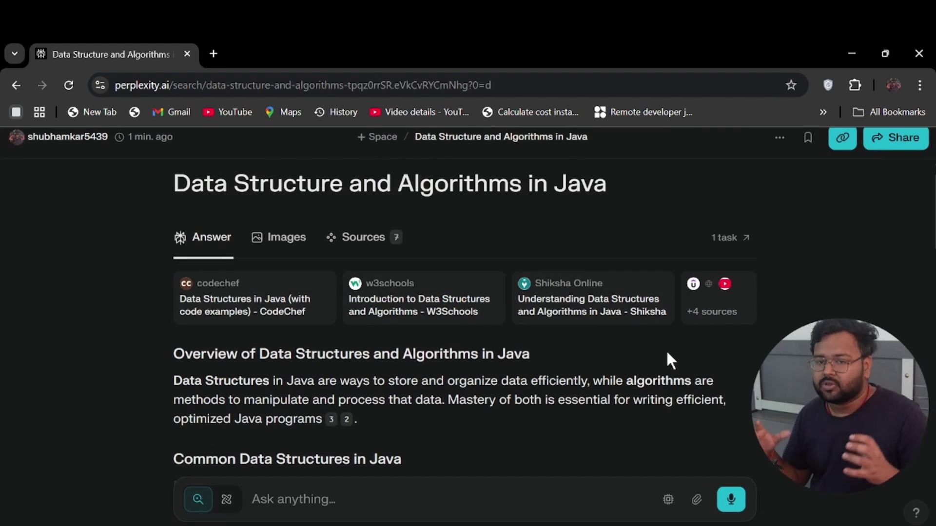
pyautogui.scroll(-2, 666, 351)
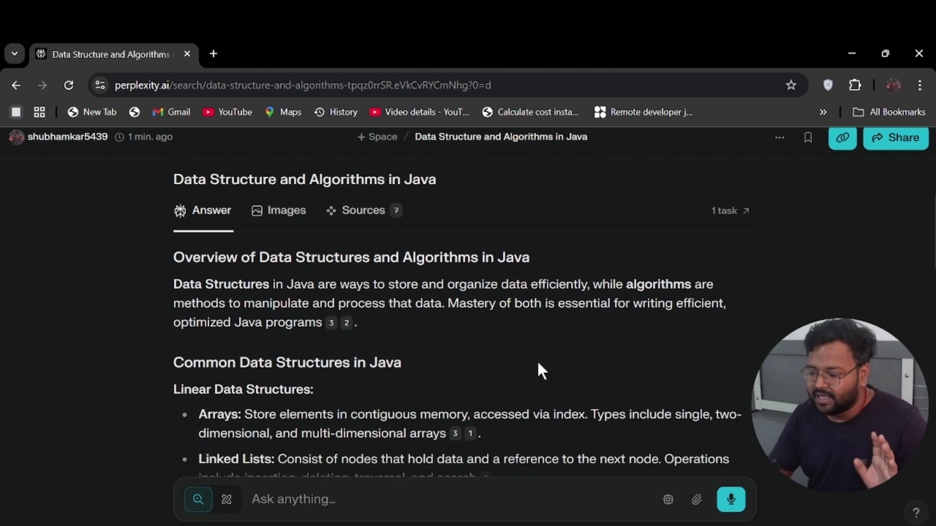
pyautogui.scroll(-1, 536, 361)
pyautogui.scroll(-8, 434, 334)
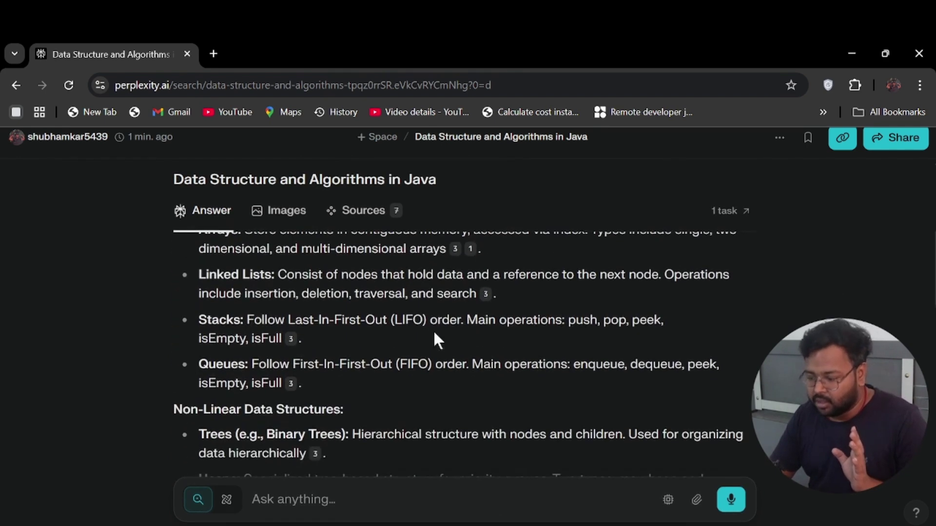
pyautogui.scroll(-7, 433, 330)
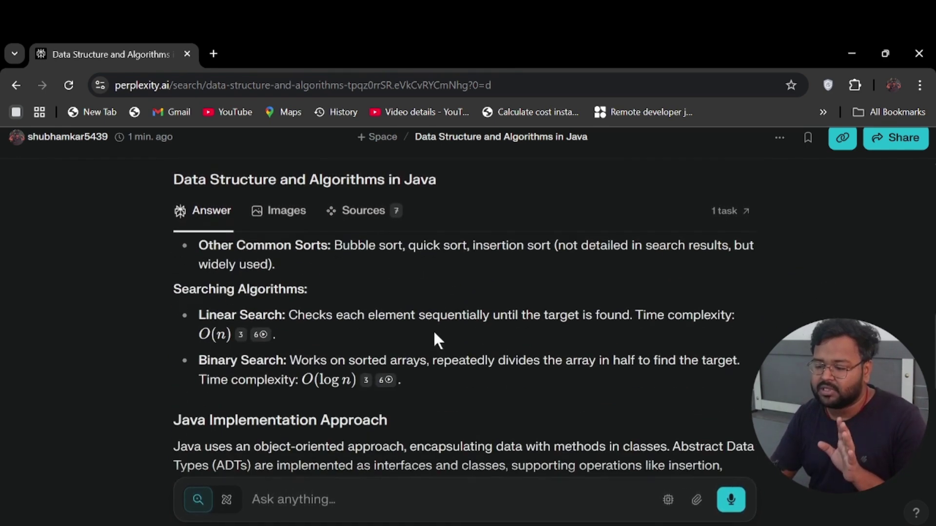
pyautogui.scroll(-3, 434, 330)
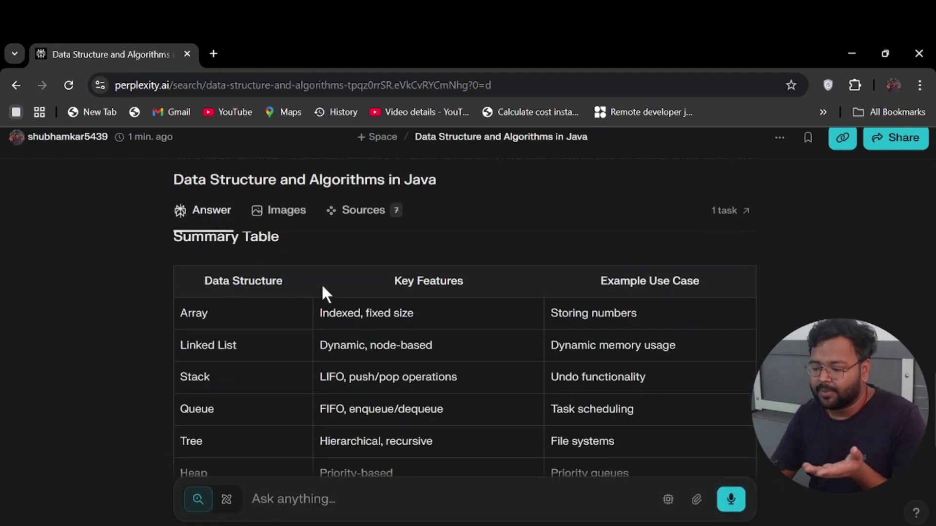
pyautogui.scroll(-2, 341, 347)
pyautogui.scroll(-2, 342, 351)
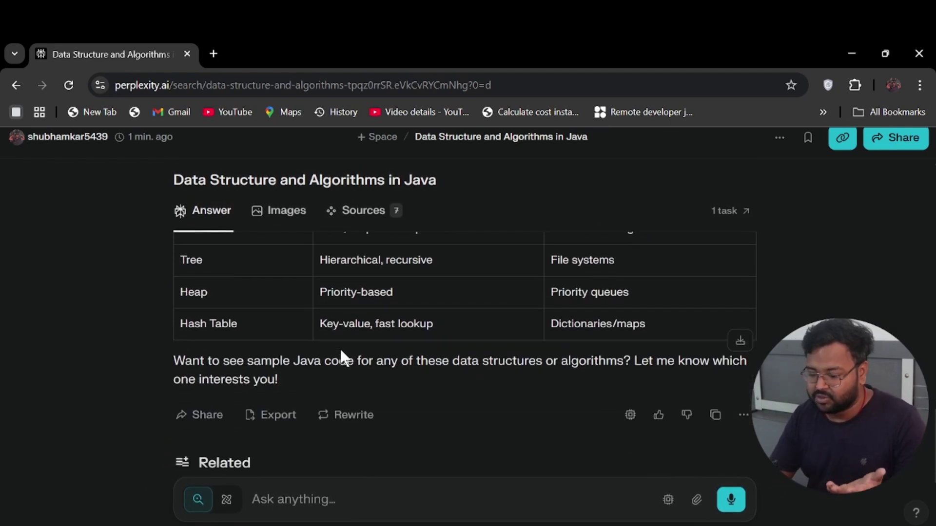
# Step: Examine the suggested related questions below the generated answer
pyautogui.scroll(-3, 356, 298)
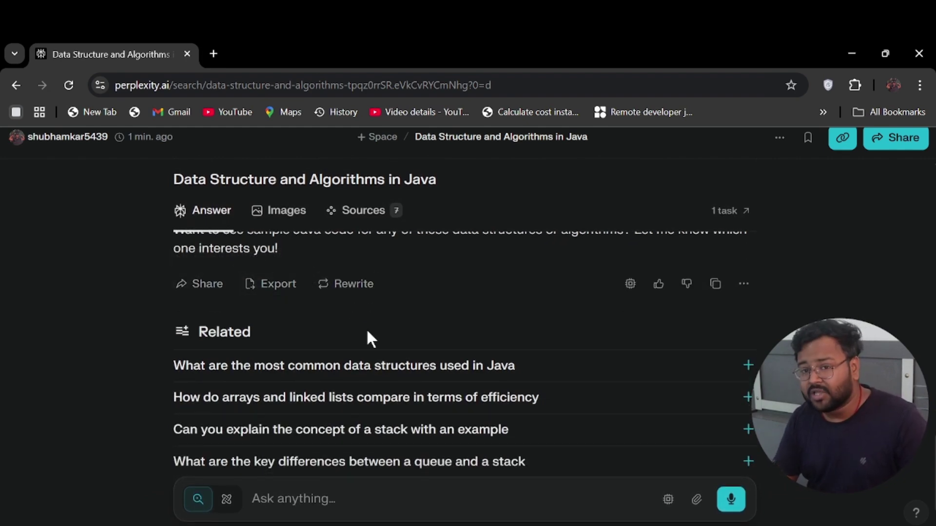
pyautogui.scroll(-2, 367, 334)
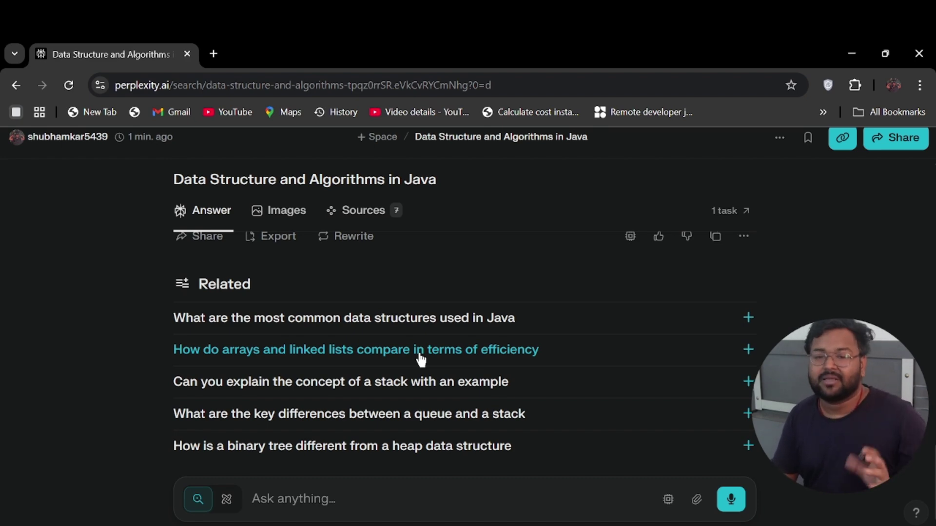
pyautogui.scroll(-1, 422, 361)
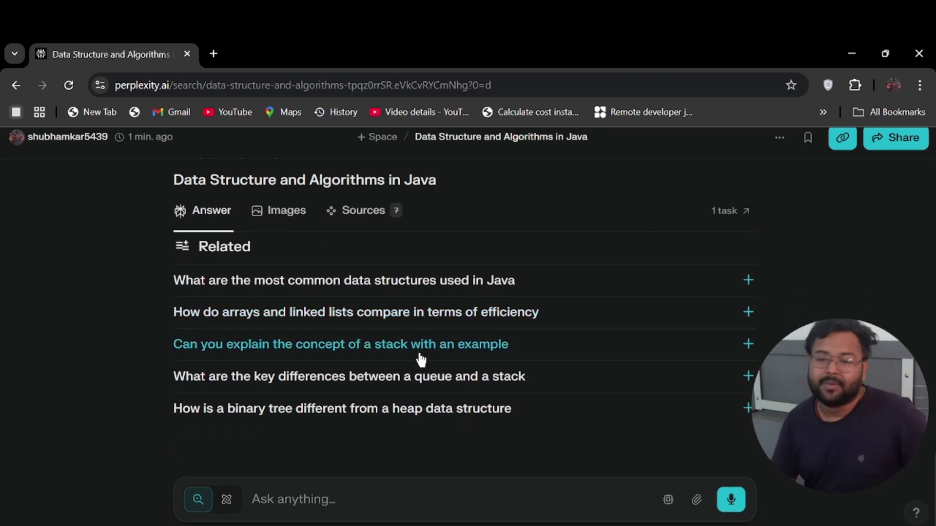
# Step: Browse the image results for the query and return to the written answer
pyautogui.scroll(15, 420, 359)
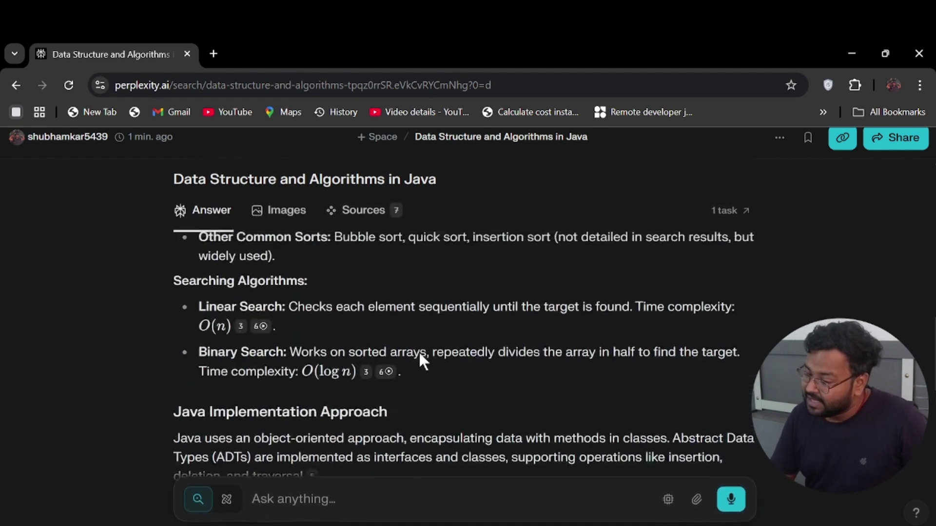
pyautogui.click(283, 214)
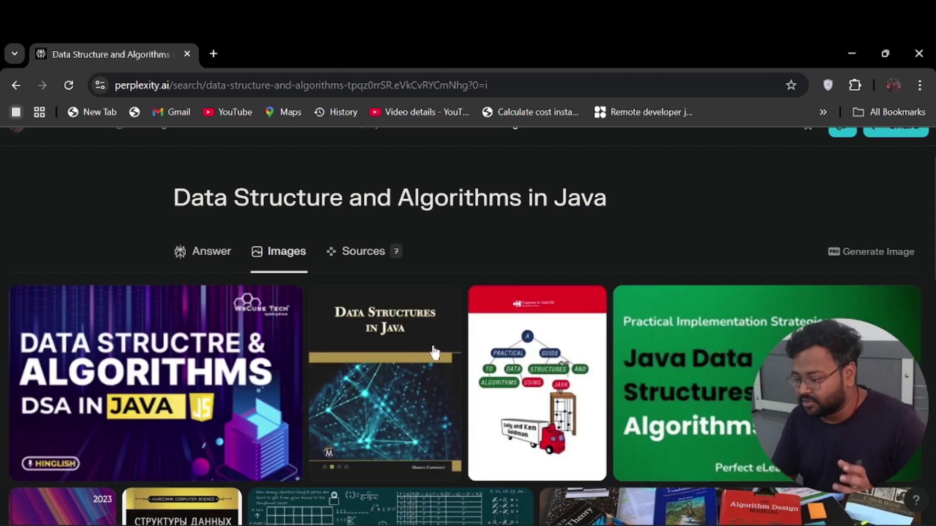
pyautogui.scroll(-2, 434, 355)
pyautogui.scroll(-10, 434, 355)
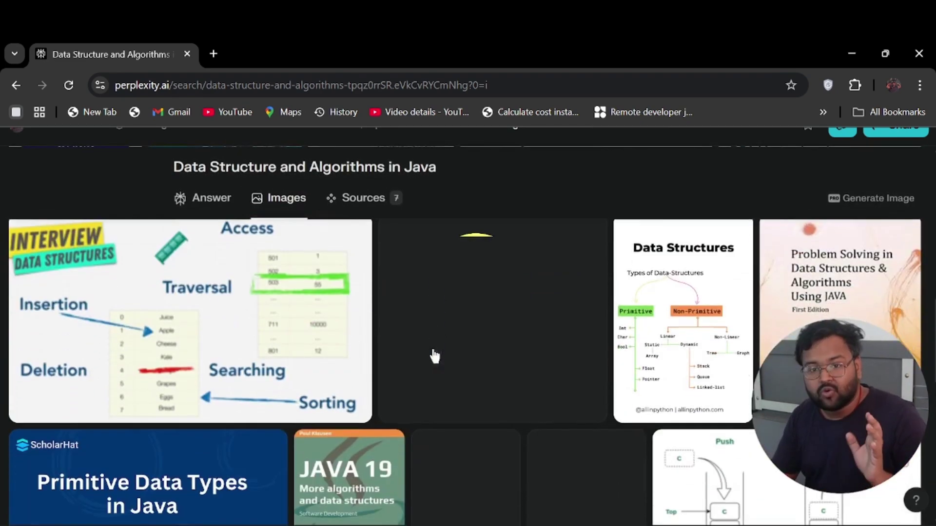
pyautogui.scroll(-6, 433, 355)
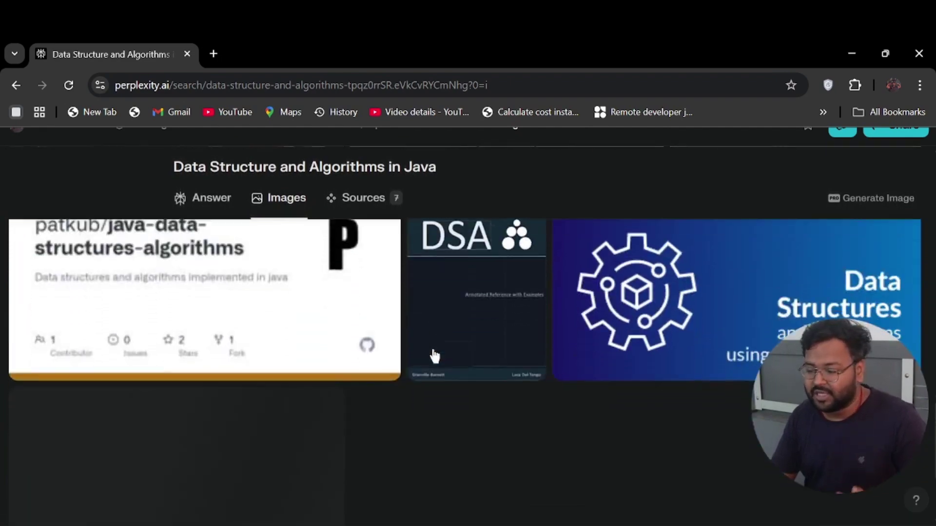
pyautogui.scroll(10, 433, 355)
pyautogui.scroll(6, 433, 352)
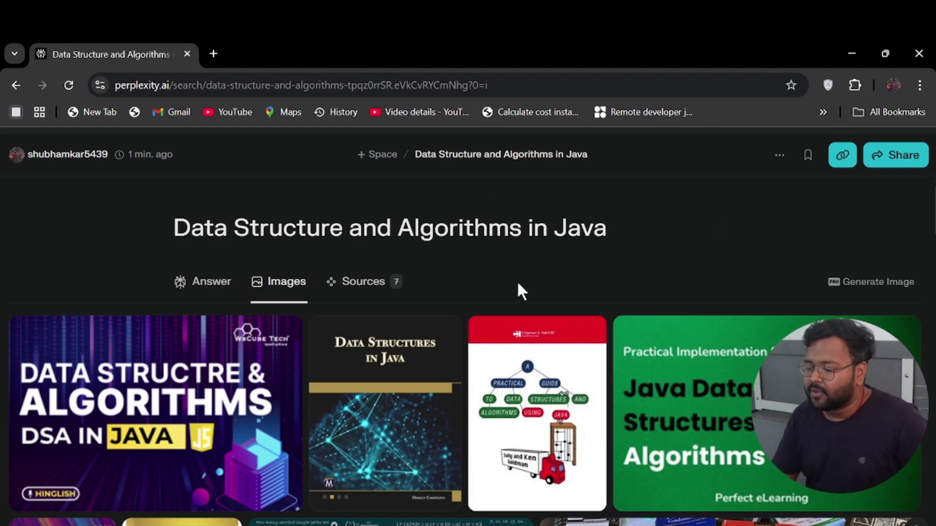
pyautogui.click(209, 281)
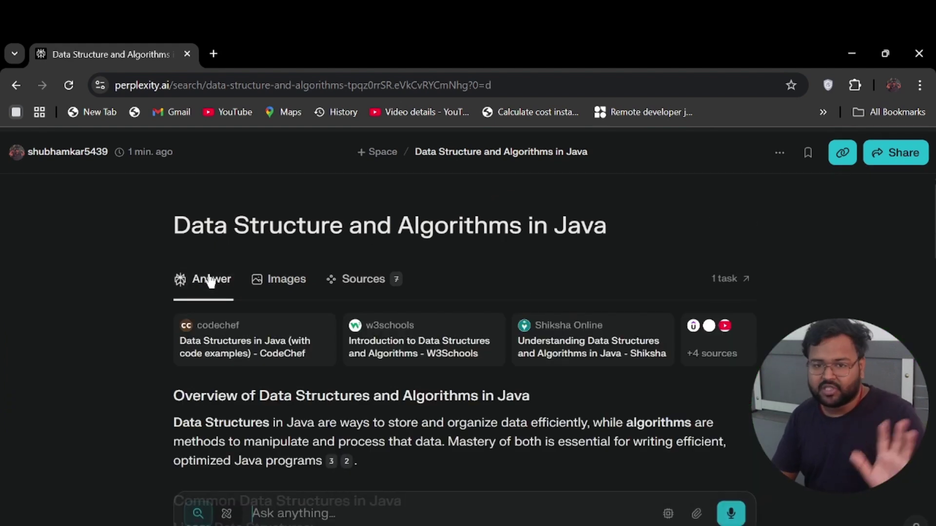
# Step: Create a Space titled "Data Structore in Java" from the current thread, leaving the description and custom instructions empty
pyautogui.scroll(-2, 399, 302)
pyautogui.scroll(-2, 400, 301)
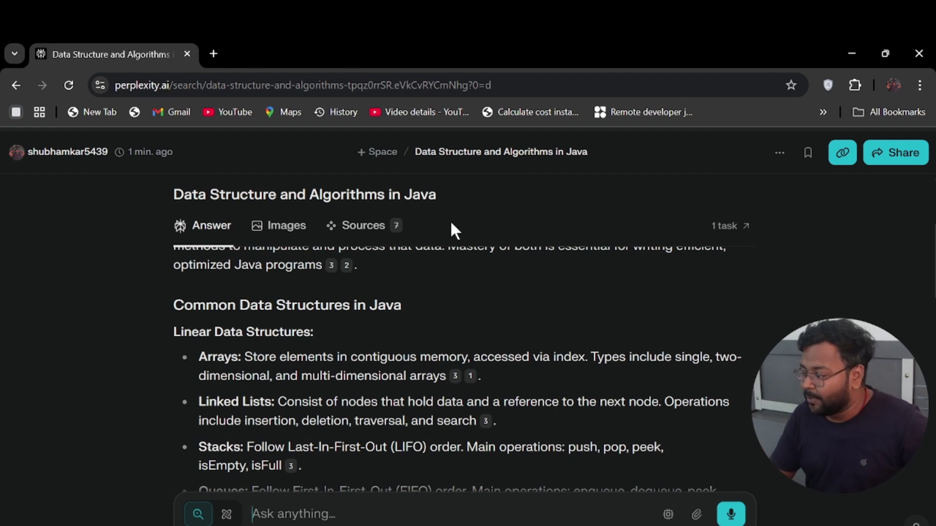
pyautogui.scroll(5, 449, 224)
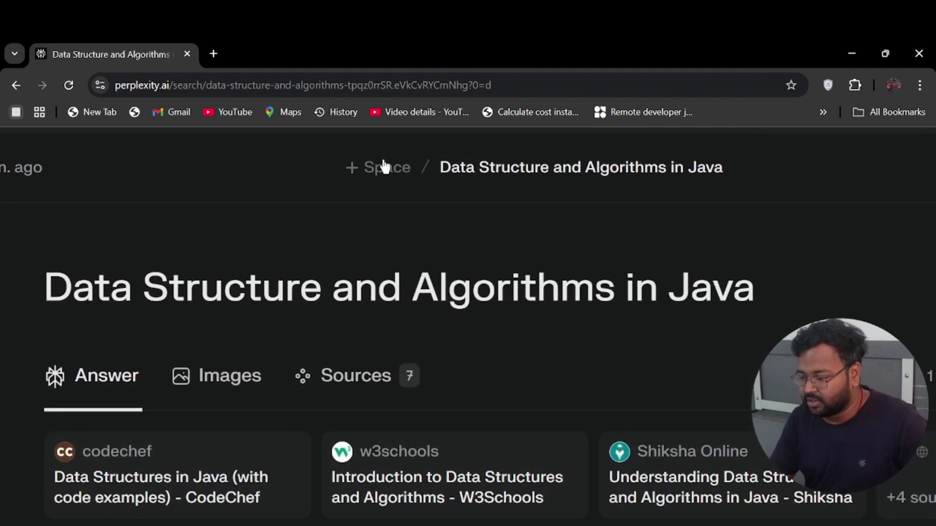
pyautogui.click(390, 167)
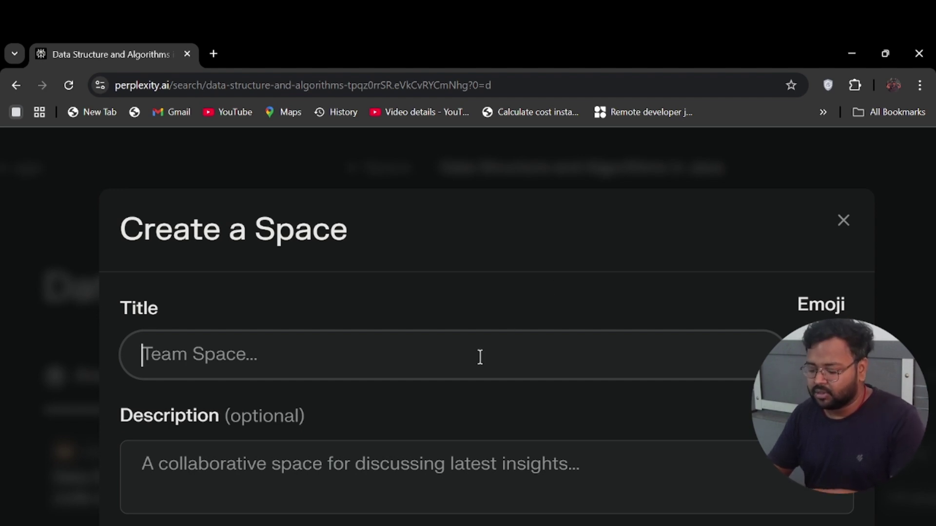
pyautogui.press('super')
pyautogui.press('Escape')
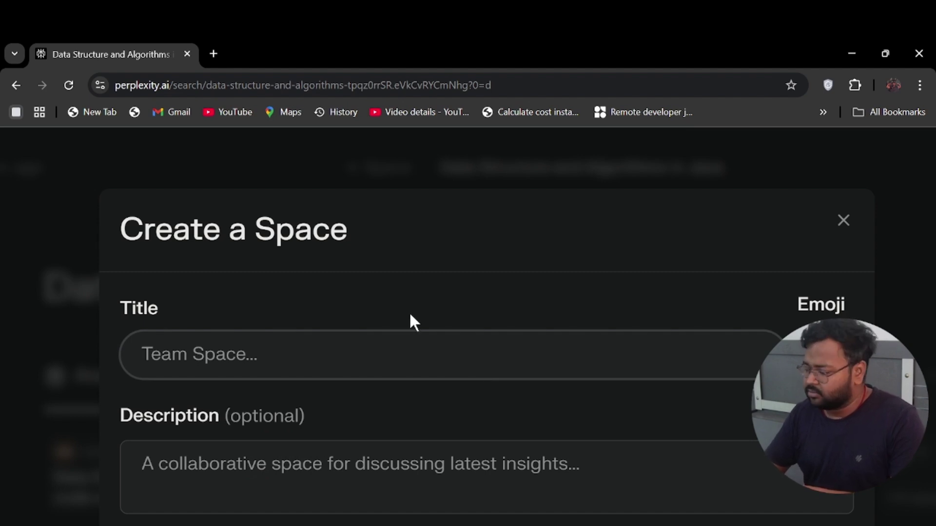
pyautogui.hotkey('ctrl', '0')
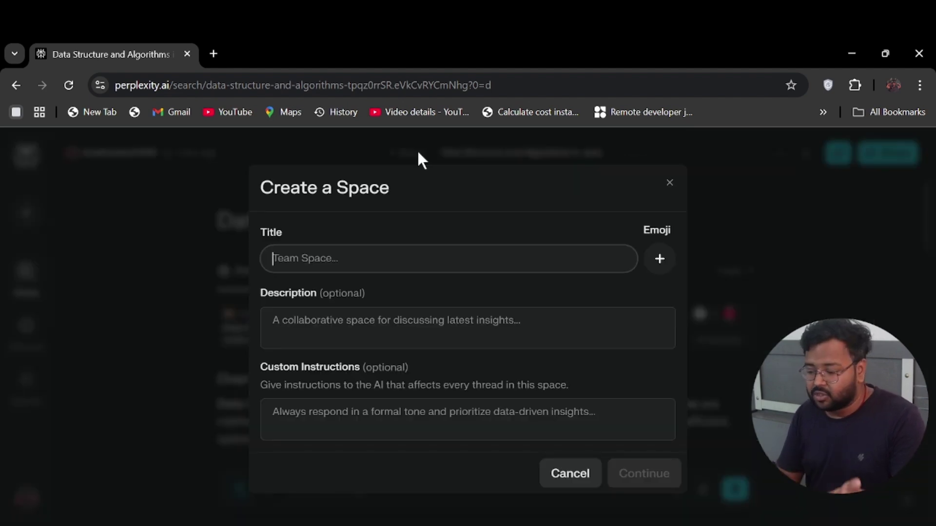
pyautogui.write('D')
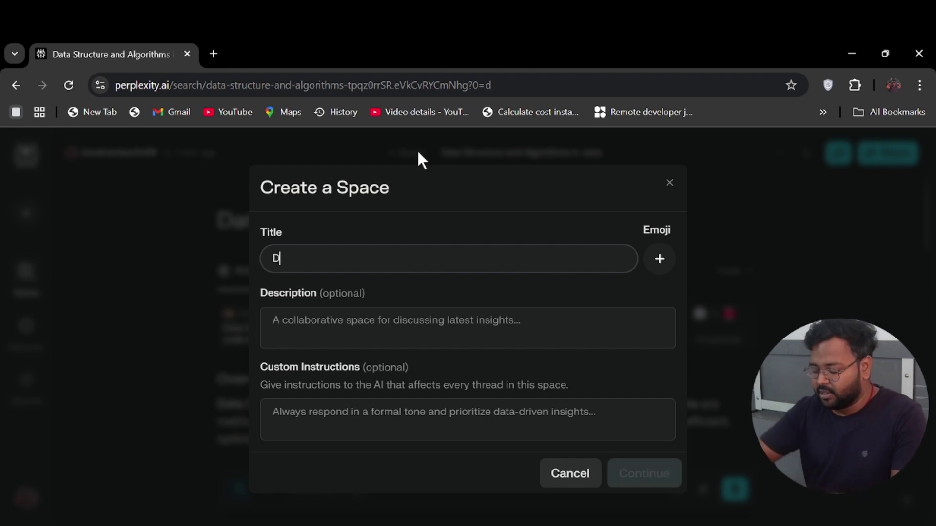
pyautogui.write('ata Stru')
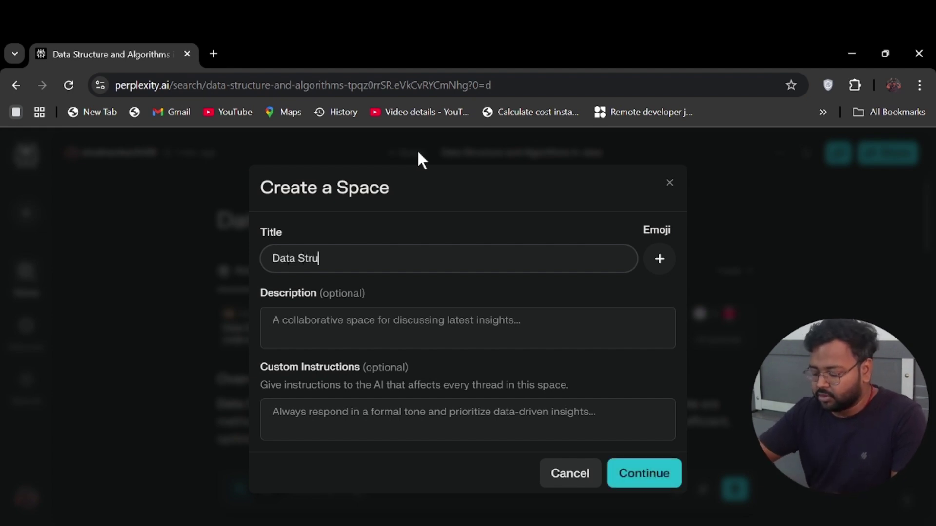
pyautogui.write('ctore in Java')
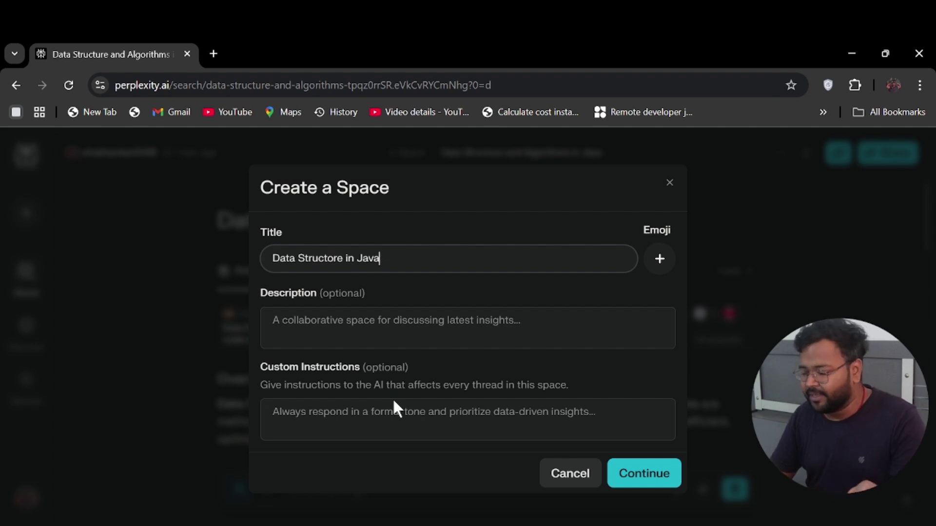
pyautogui.click(655, 483)
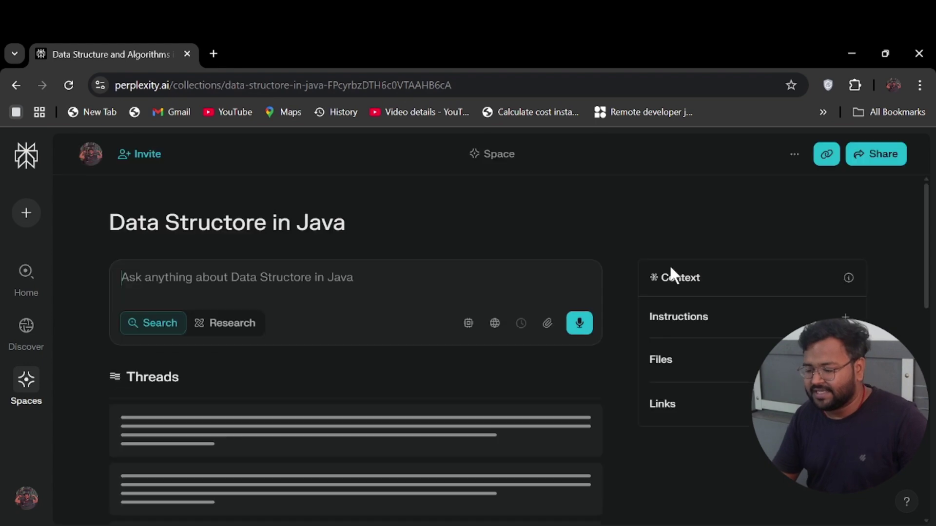
# Step: Open the saved "Data Structure and Algorithms in Java" thread from the Space and view its common data structures section
pyautogui.scroll(-2, 510, 320)
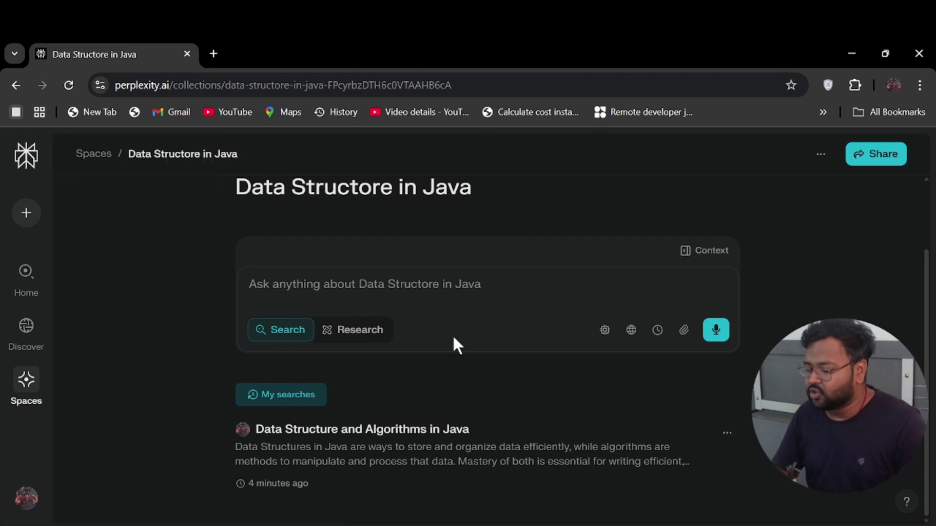
pyautogui.click(299, 450)
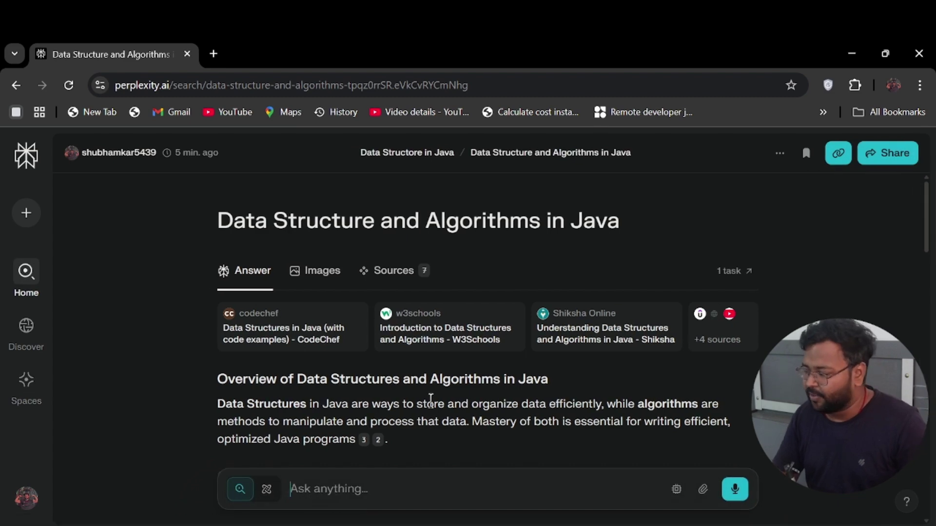
pyautogui.scroll(-5, 431, 399)
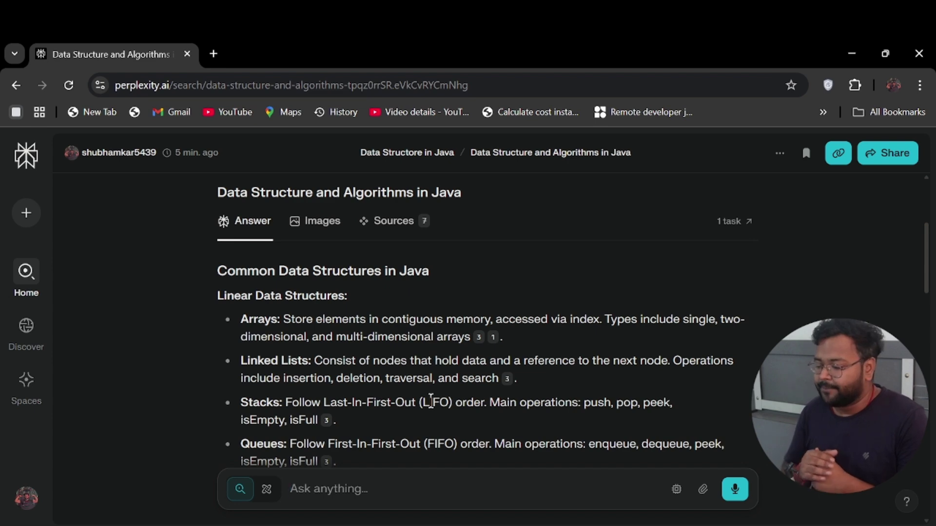
pyautogui.scroll(-2, 433, 317)
pyautogui.scroll(2, 425, 287)
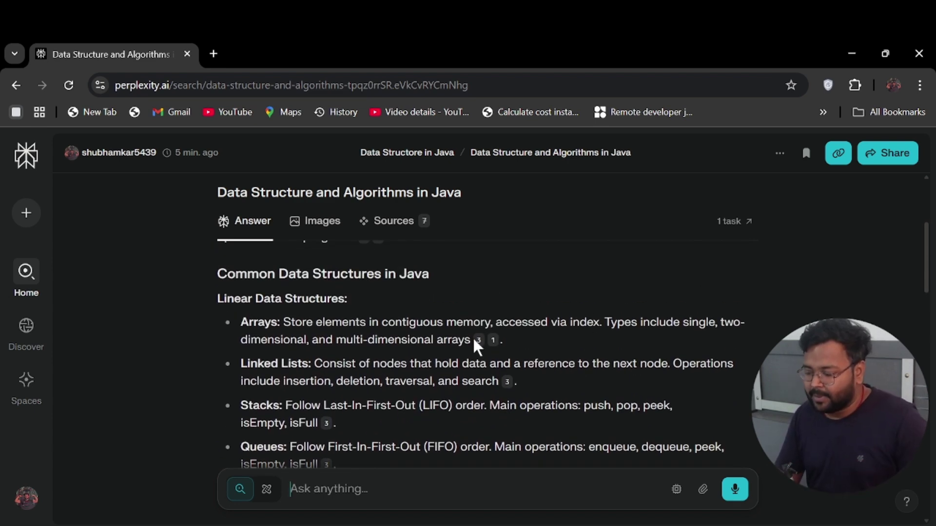
# Step: Preview the sources cited beside the Arrays and Linear Search entries in the answer
pyautogui.moveTo(479, 341)
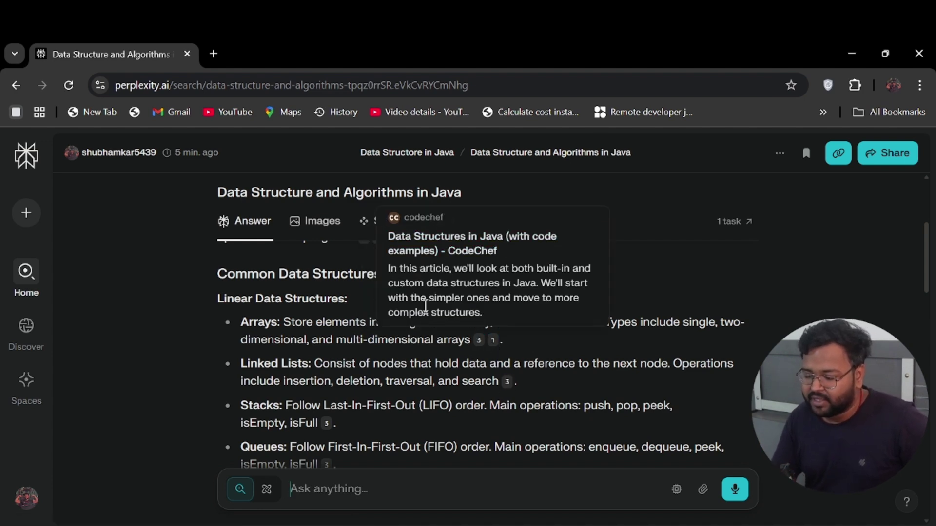
pyautogui.scroll(-5, 378, 395)
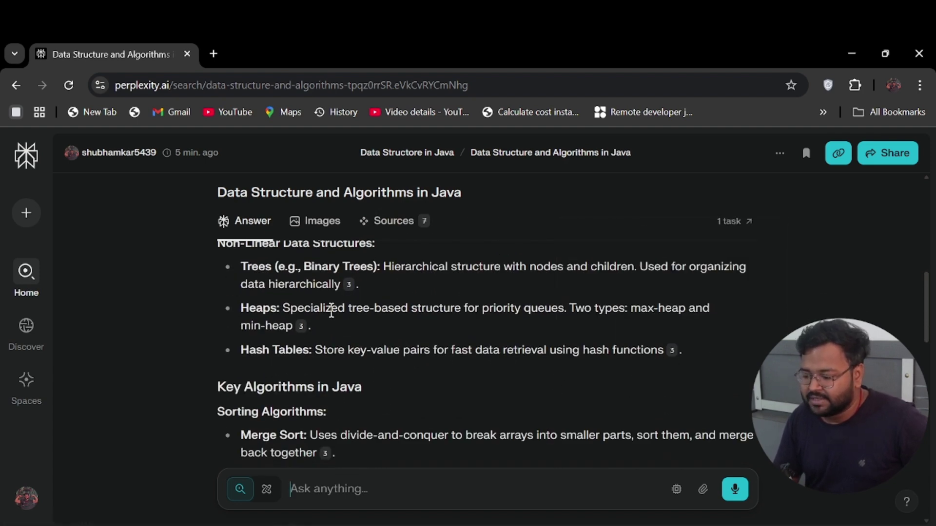
pyautogui.scroll(-1, 370, 347)
pyautogui.scroll(-4, 371, 347)
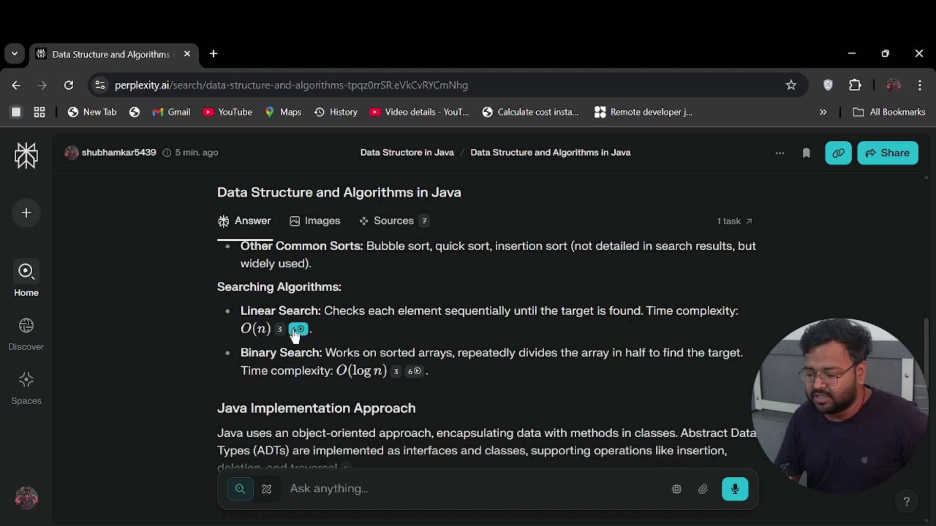
pyautogui.moveTo(296, 336)
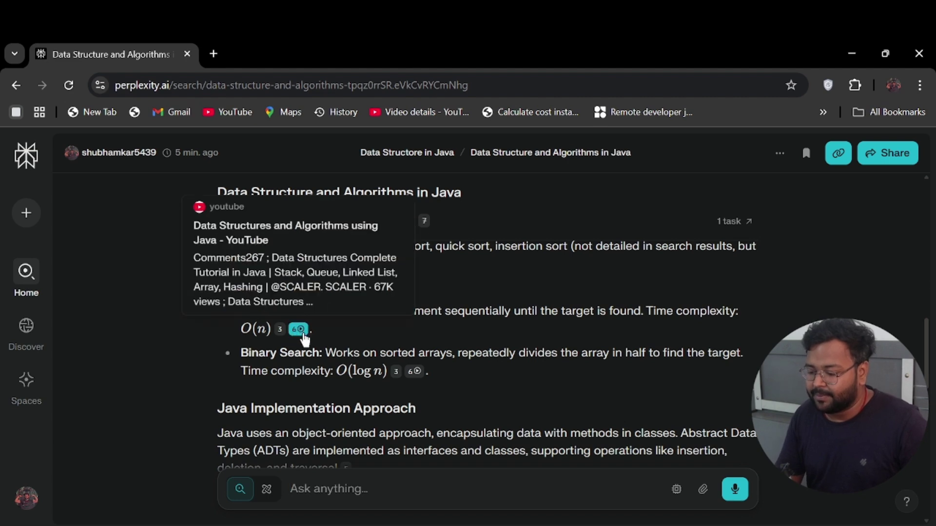
pyautogui.scroll(3, 303, 339)
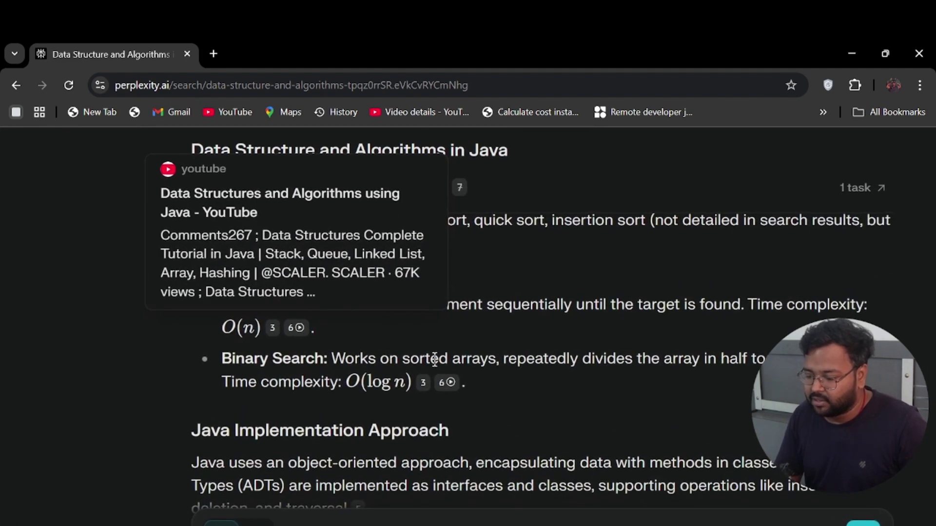
# Step: Play the YouTube video cited beside the Linear Search entry, then close the player to return to the answer
pyautogui.click(297, 330)
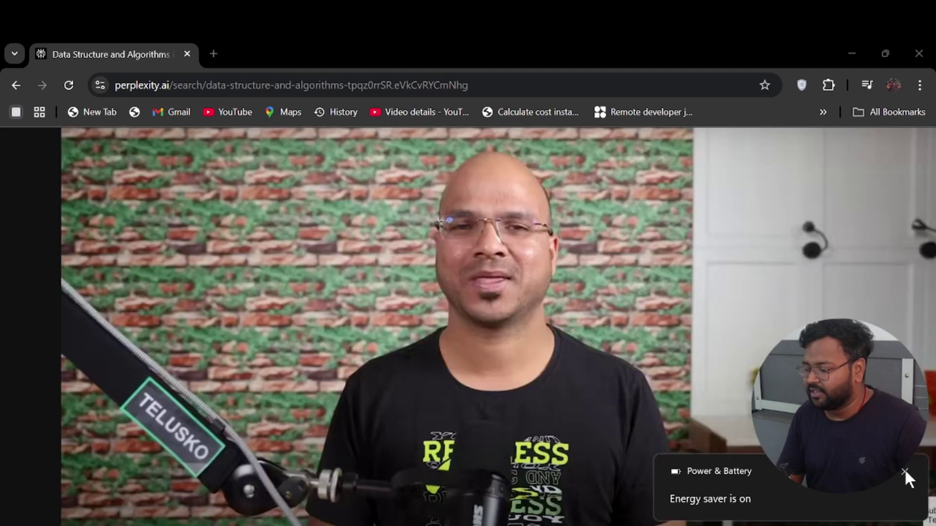
pyautogui.click(905, 472)
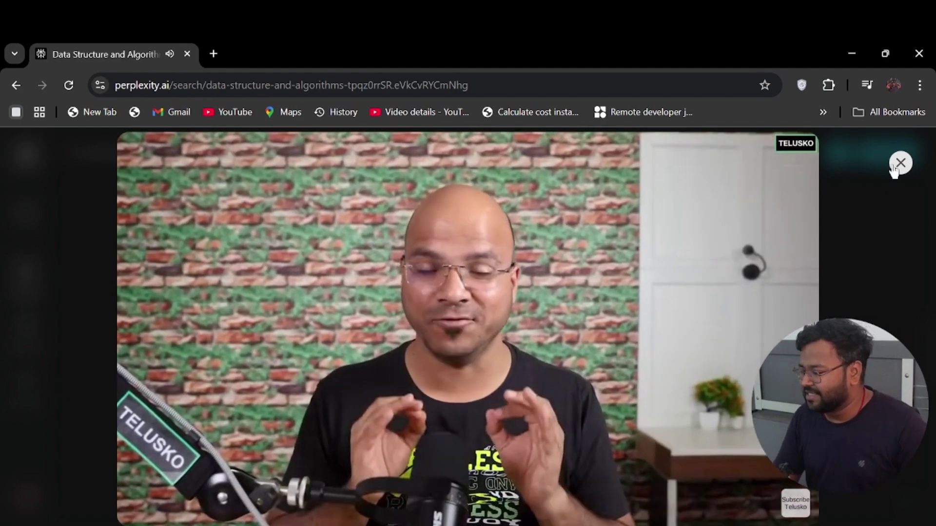
pyautogui.click(900, 162)
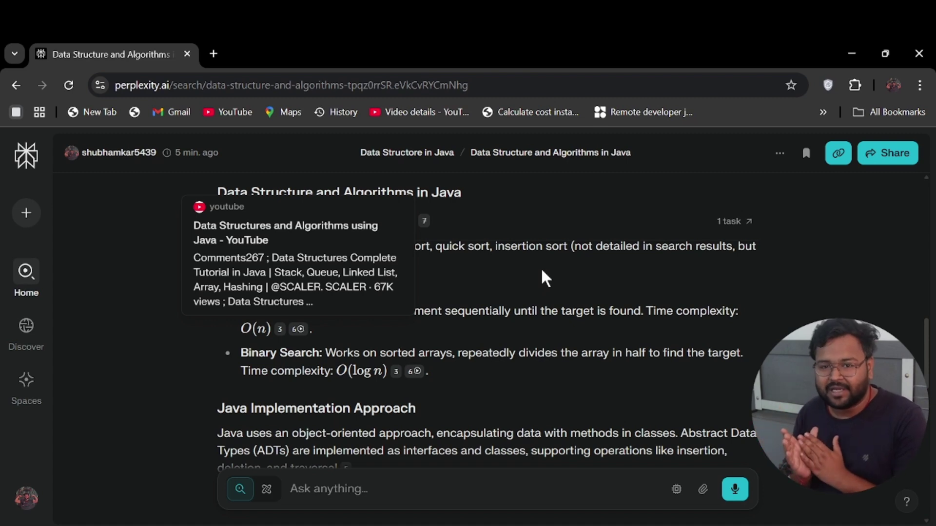
# Step: Review the rest of the answer, from the Java implementation approach through the summary table, and return to the data structures list
pyautogui.scroll(-1, 541, 271)
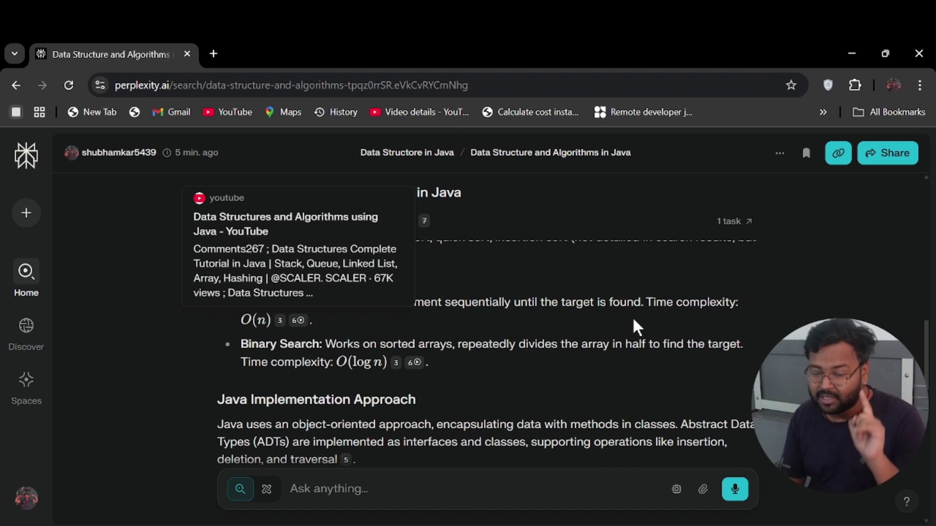
pyautogui.scroll(-3, 633, 316)
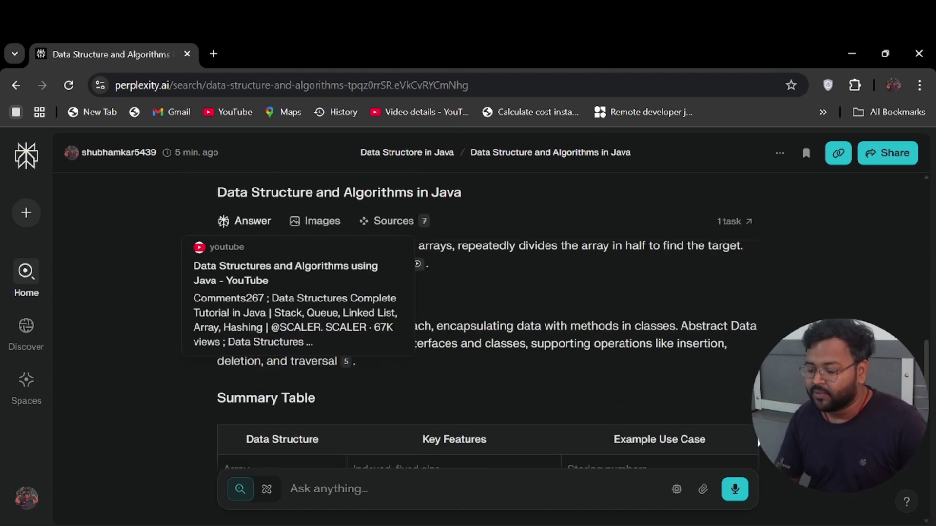
pyautogui.scroll(-5, 488, 317)
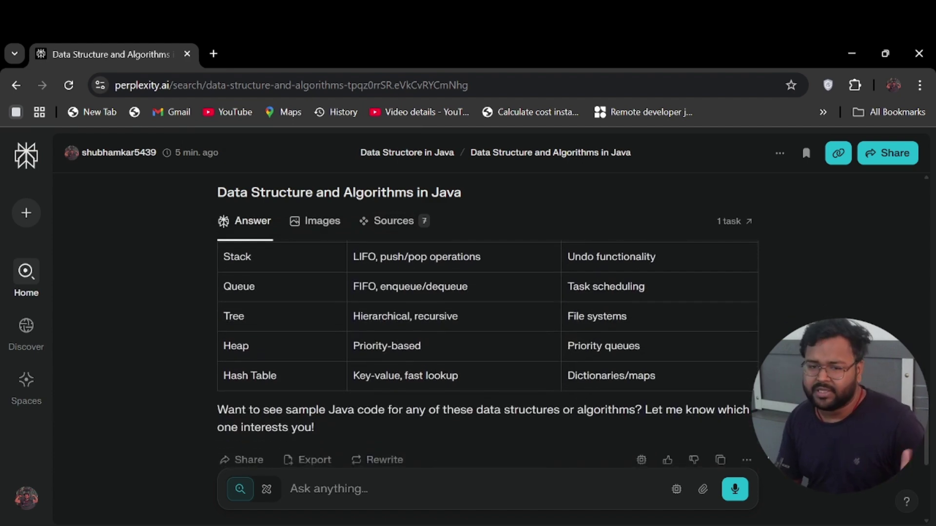
pyautogui.scroll(-4, 727, 372)
pyautogui.scroll(5, 727, 372)
pyautogui.scroll(5, 728, 373)
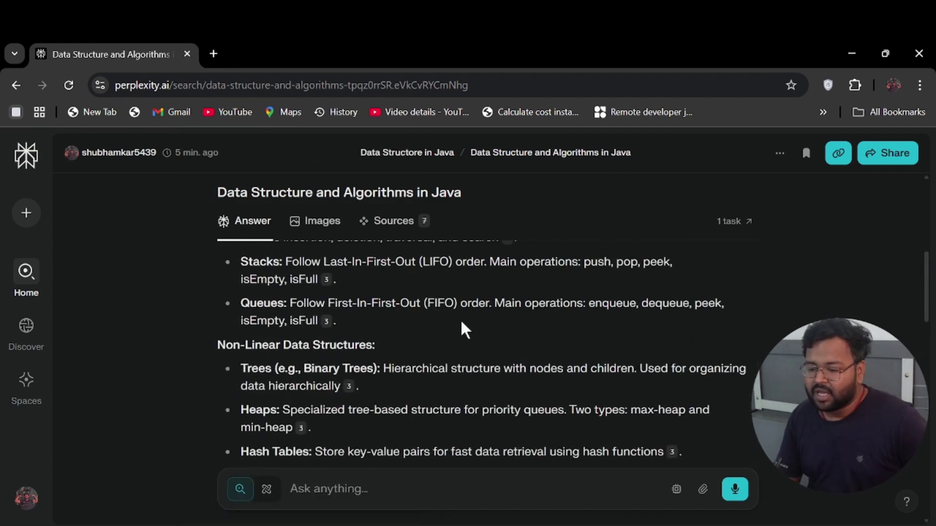
# Step: Start a new thread and browse the search and reasoning models available for queries without choosing a different one
pyautogui.click(30, 213)
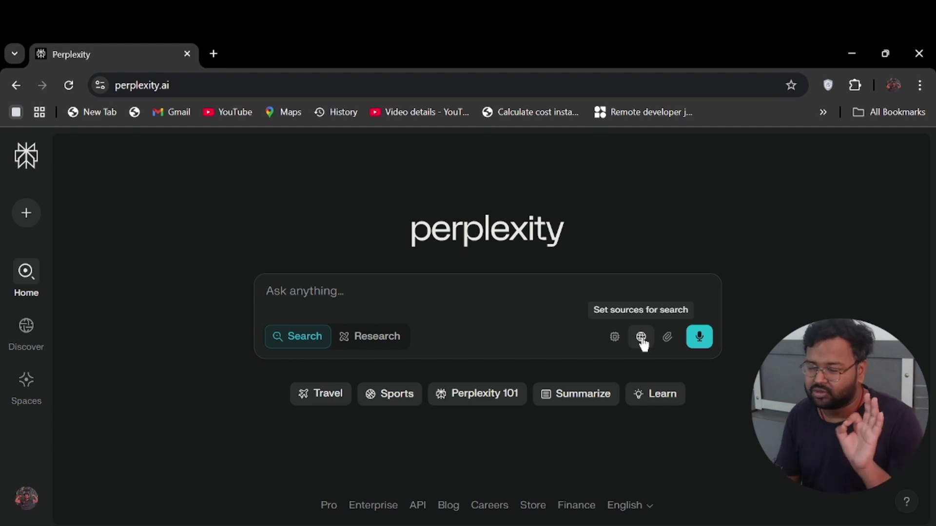
pyautogui.click(615, 339)
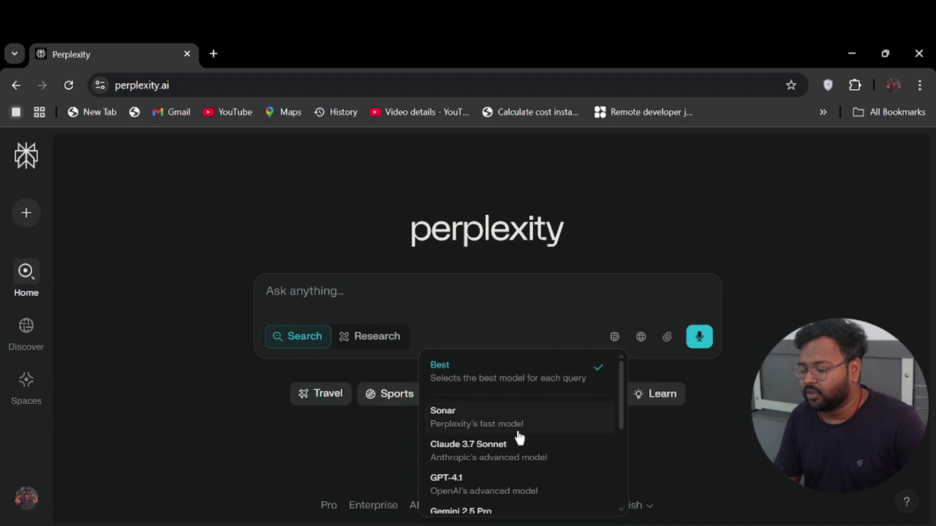
pyautogui.scroll(-3, 514, 440)
pyautogui.scroll(-3, 494, 447)
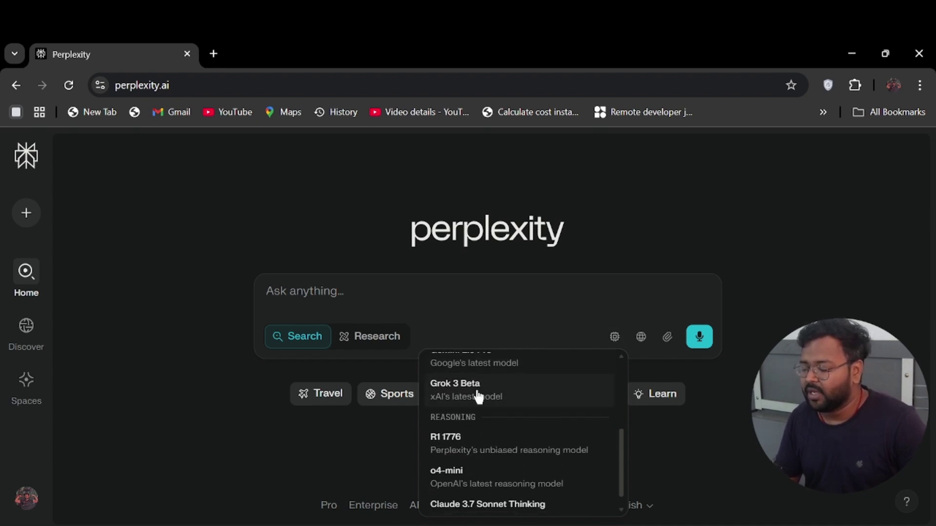
pyautogui.scroll(-1, 470, 439)
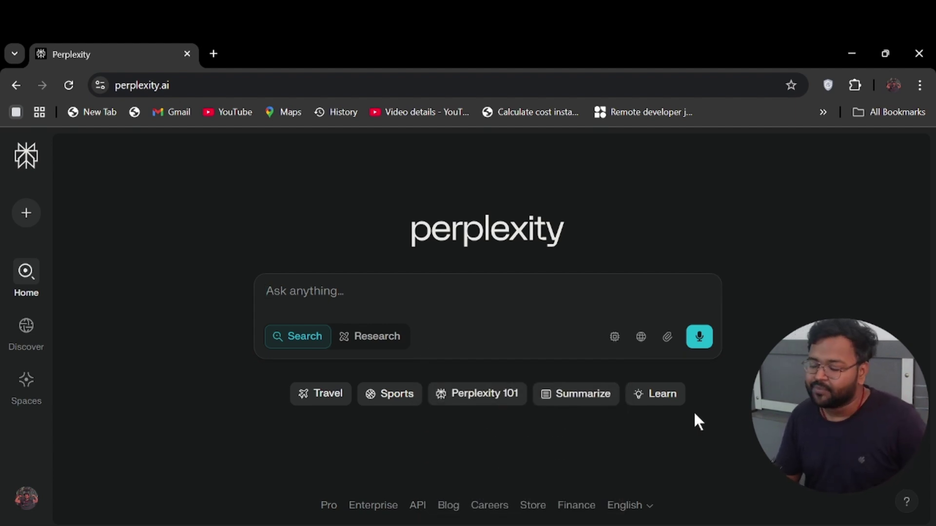
# Step: Search for "dsa in java best video"
pyautogui.click(380, 292)
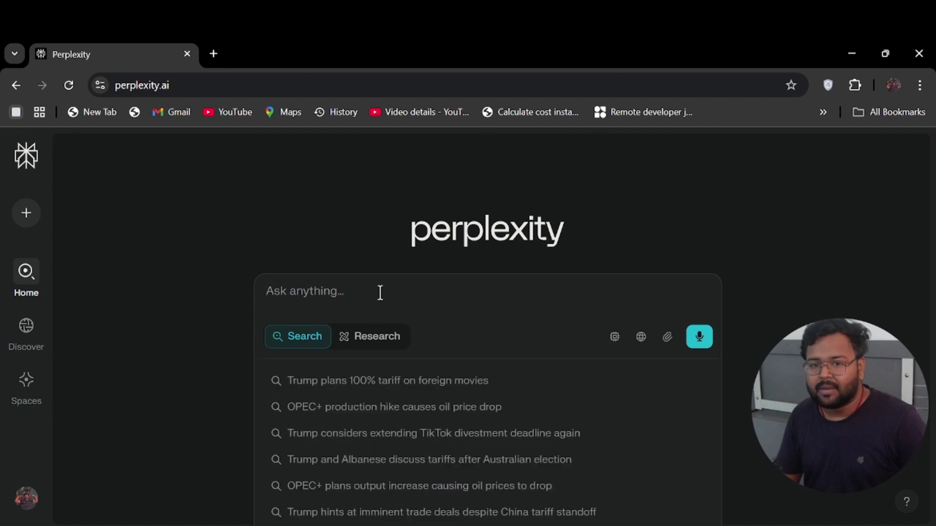
pyautogui.write('d')
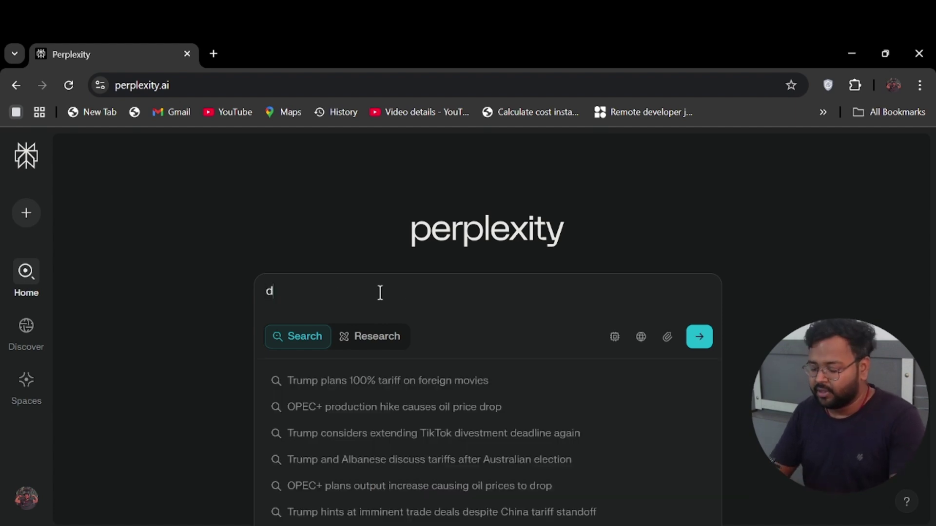
pyautogui.write('sa in jaba')
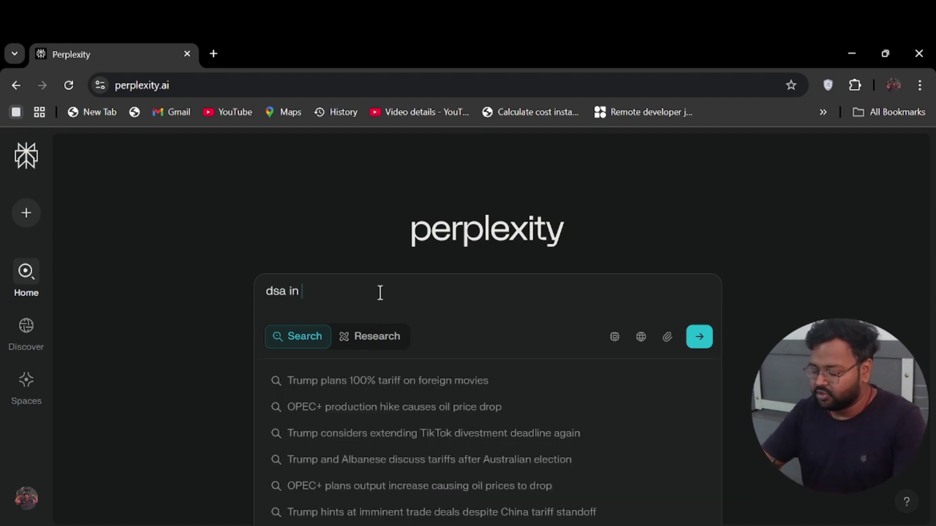
pyautogui.press('BackSpace')
pyautogui.press('BackSpace')
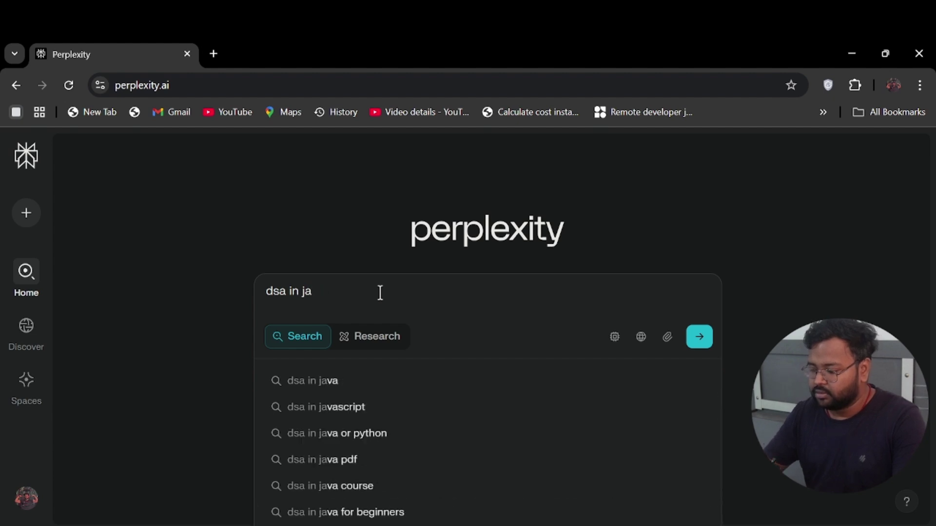
pyautogui.write('va best video')
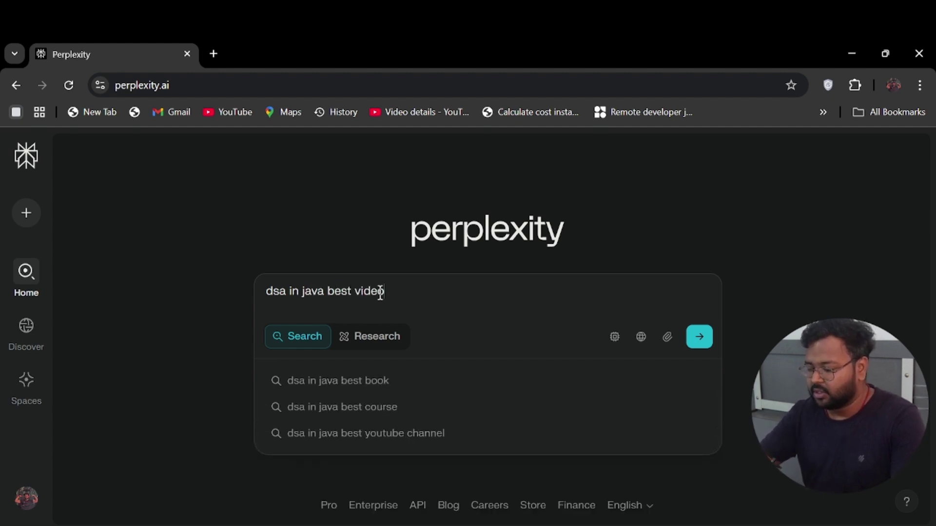
pyautogui.press('Return')
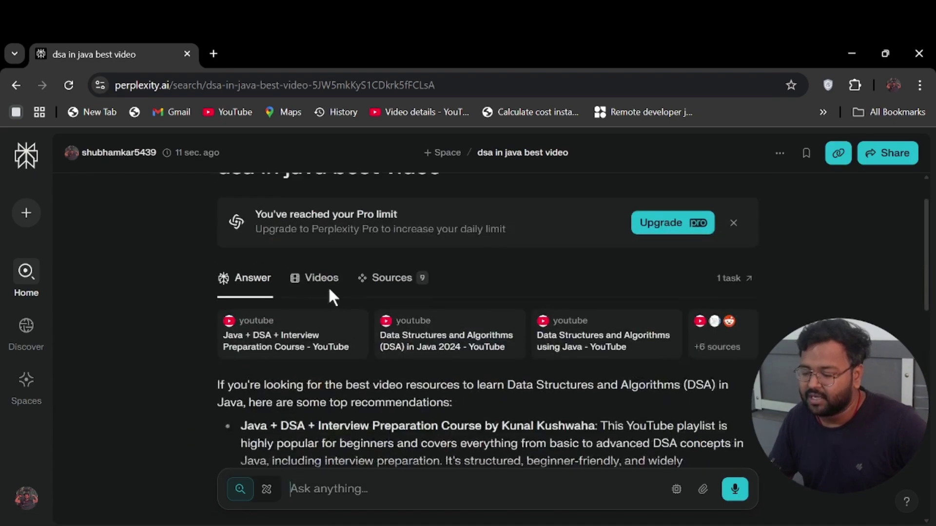
# Step: Open the full source list for the video query and look through its YouTube and Reddit entries
pyautogui.moveTo(300, 394)
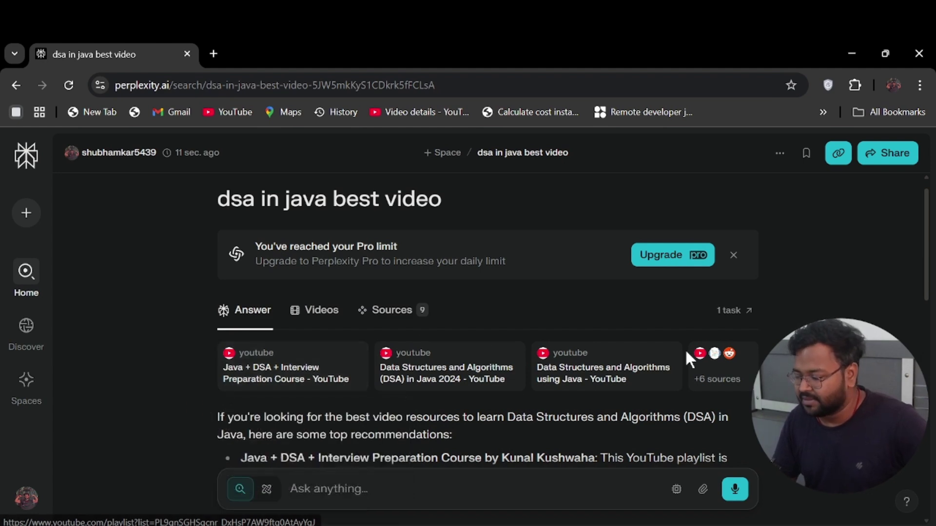
pyautogui.click(726, 388)
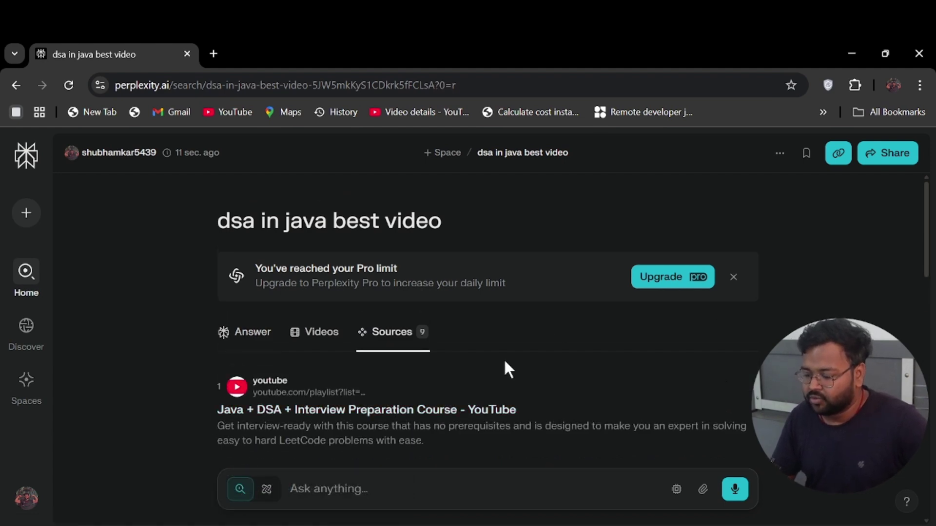
pyautogui.scroll(-1, 504, 361)
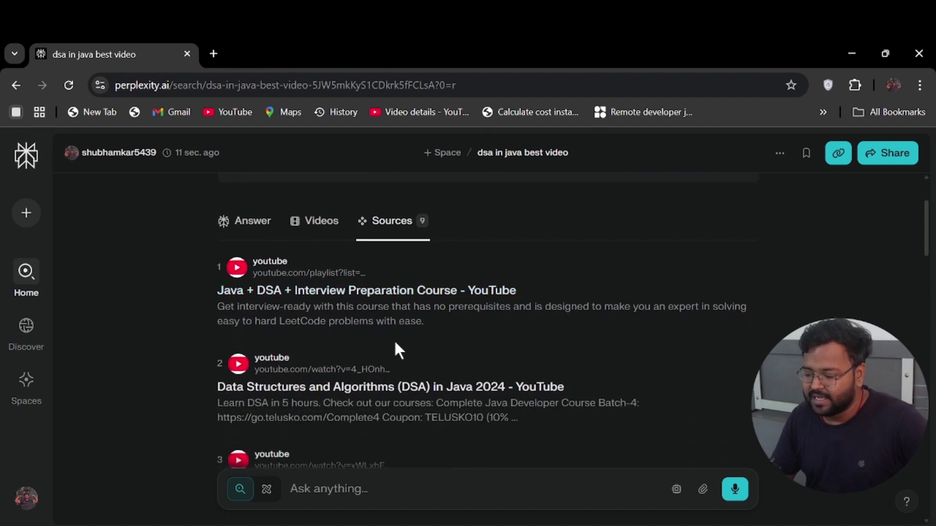
pyautogui.scroll(-8, 318, 287)
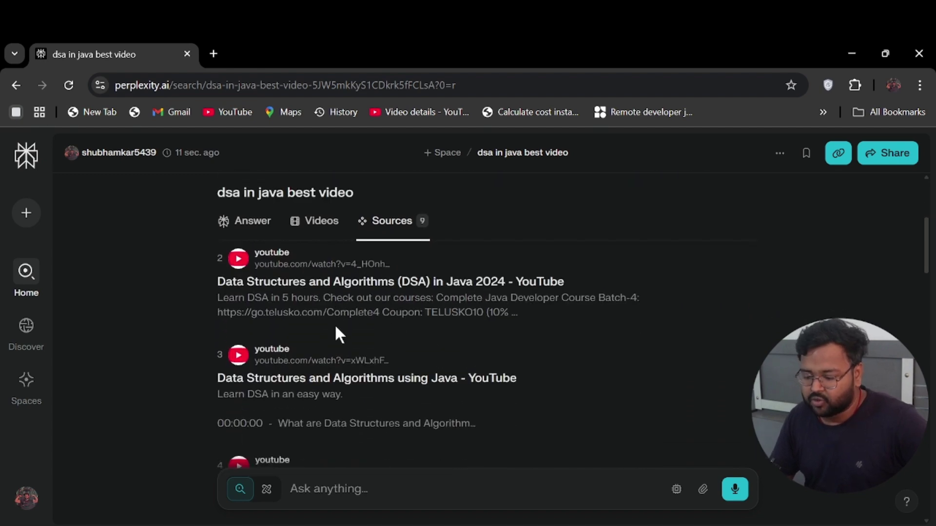
pyautogui.scroll(2, 288, 330)
pyautogui.scroll(-6, 329, 366)
pyautogui.scroll(-2, 327, 374)
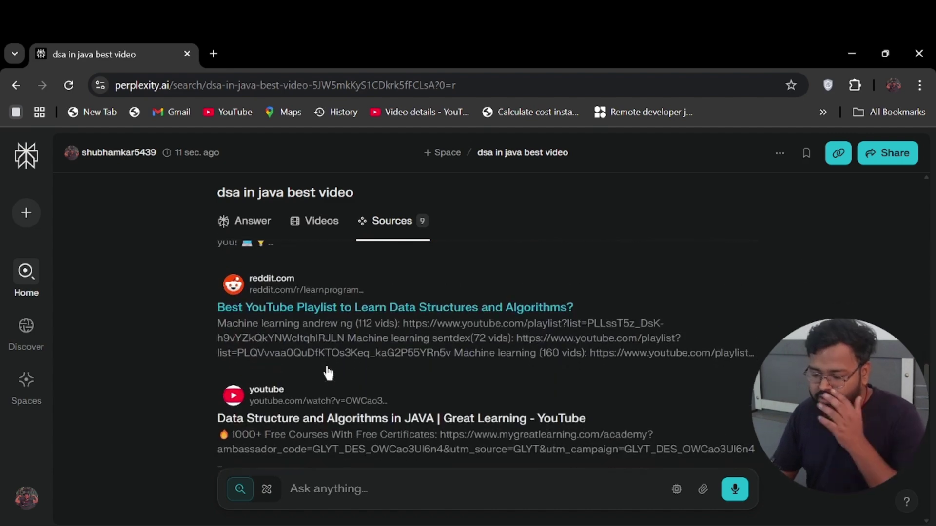
pyautogui.scroll(-4, 327, 375)
pyautogui.scroll(15, 325, 363)
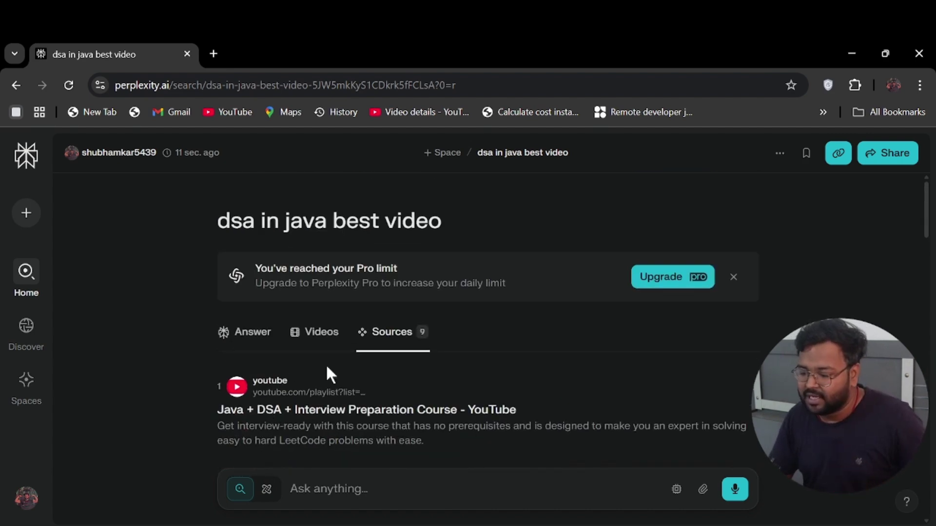
# Step: View the "Java + DSA + Interview Preparation Course" YouTube playlist from the first source, then close it and return to the source list
pyautogui.click(245, 386)
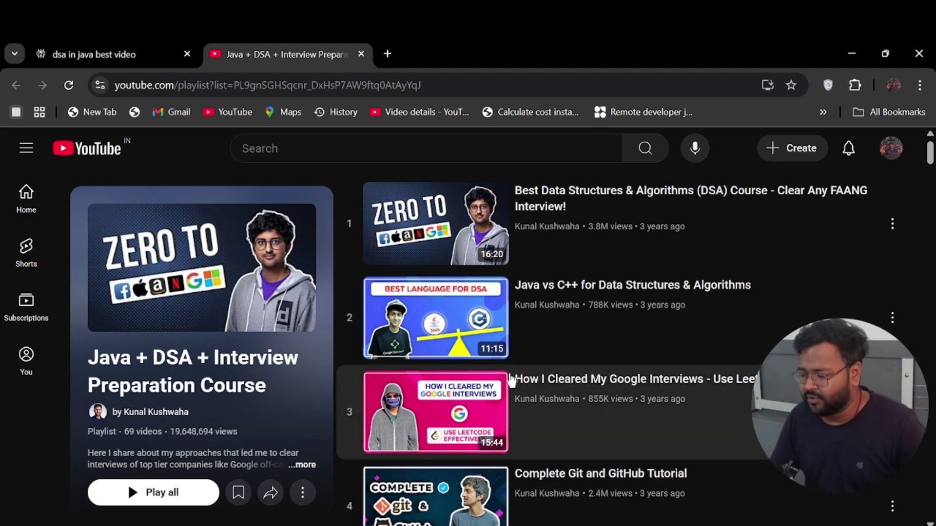
pyautogui.scroll(-1, 511, 380)
pyautogui.scroll(2, 511, 380)
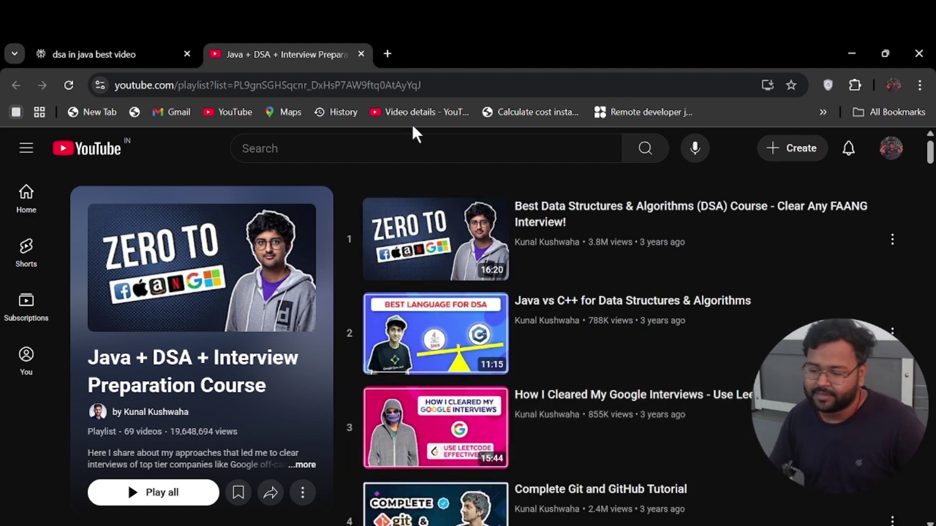
pyautogui.click(361, 54)
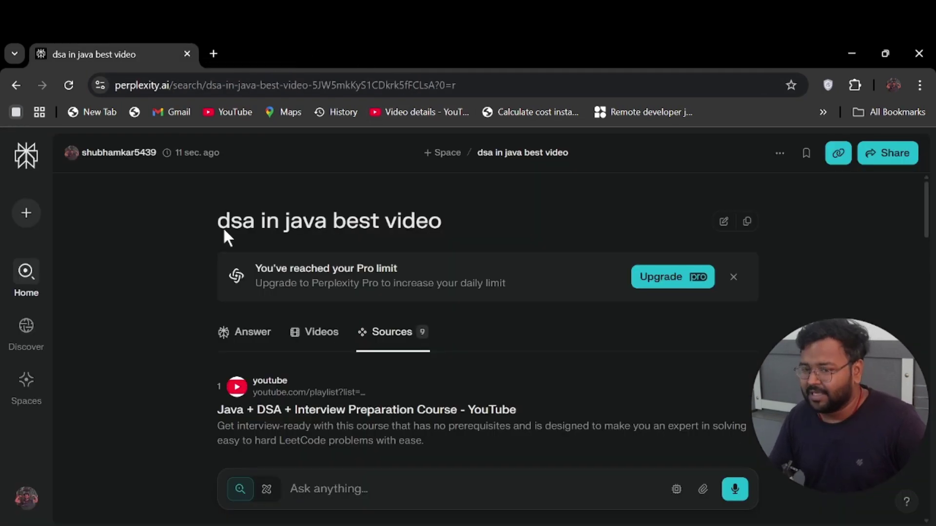